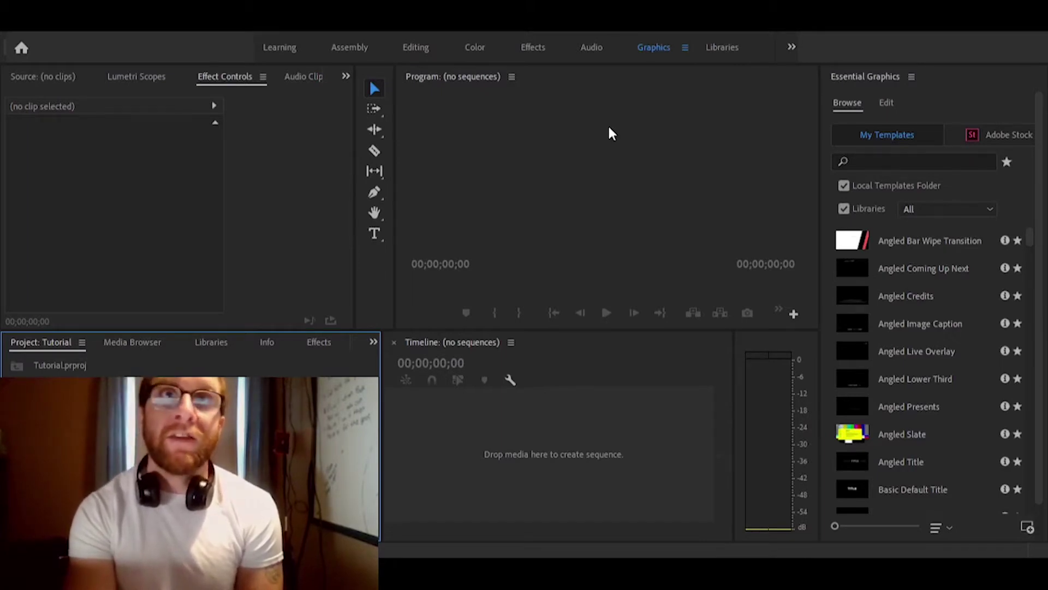
- Switch to the Color workspace and import the video clip 20201109_185952.mp4 into the project
click(470, 48)
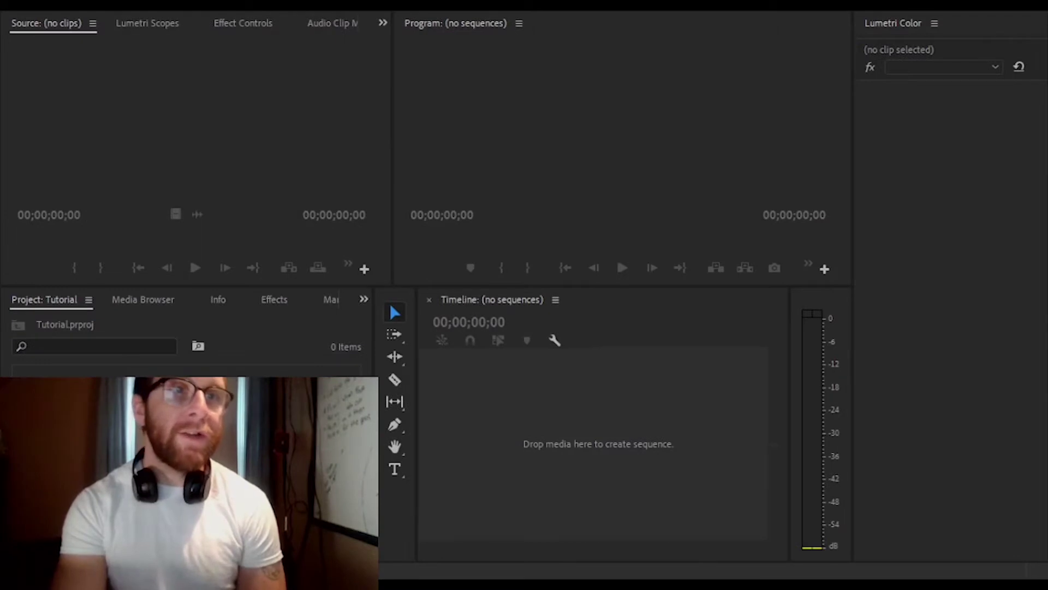
key(ctrl+i)
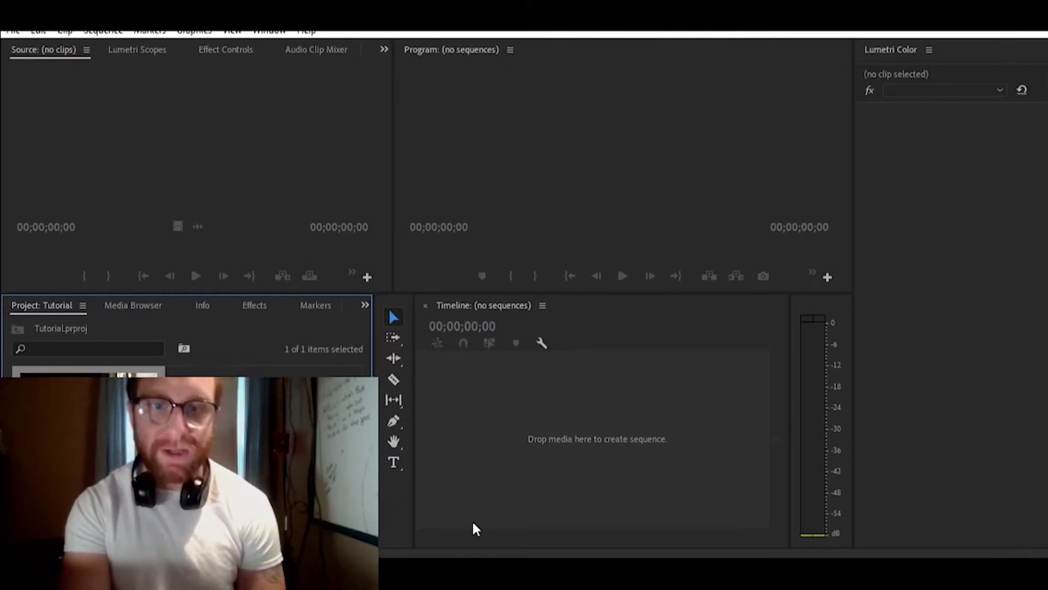
click(464, 570)
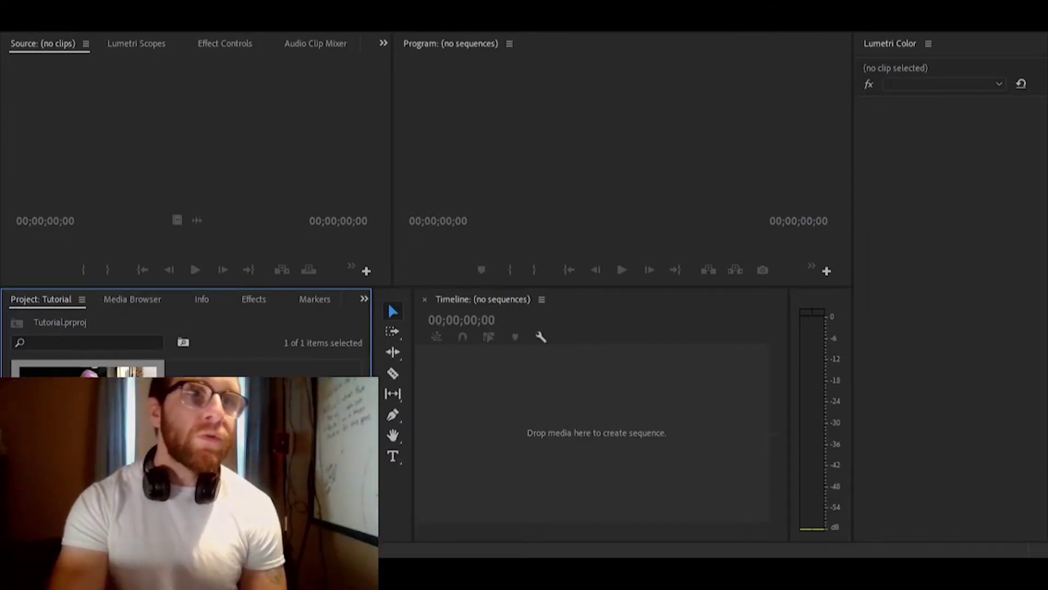
- Open the imported clip in the Source Monitor and scrub and play through it to review the footage
double_click(90, 369)
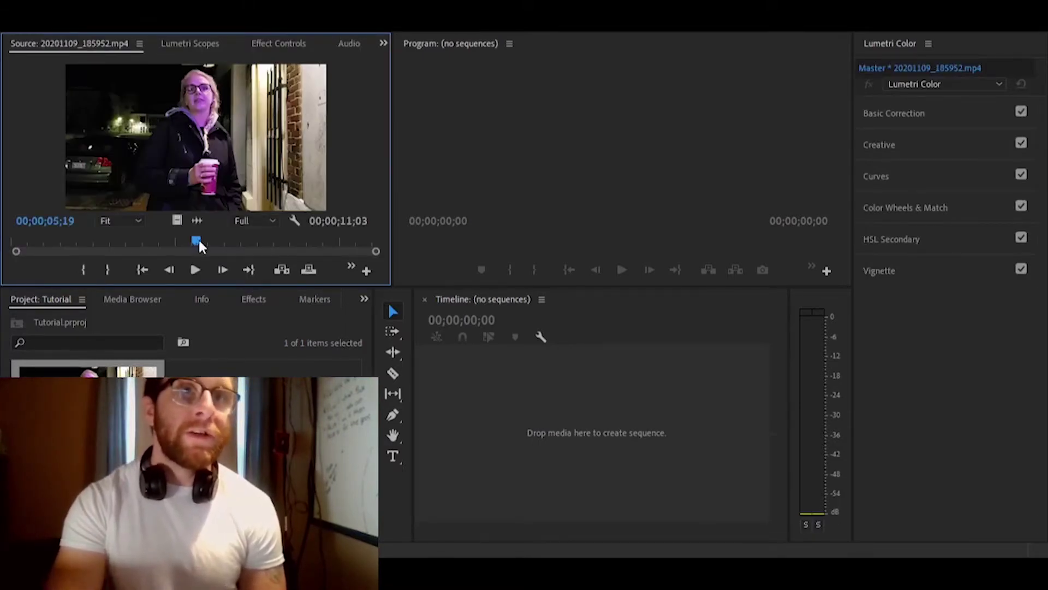
drag(197, 241, 2, 210)
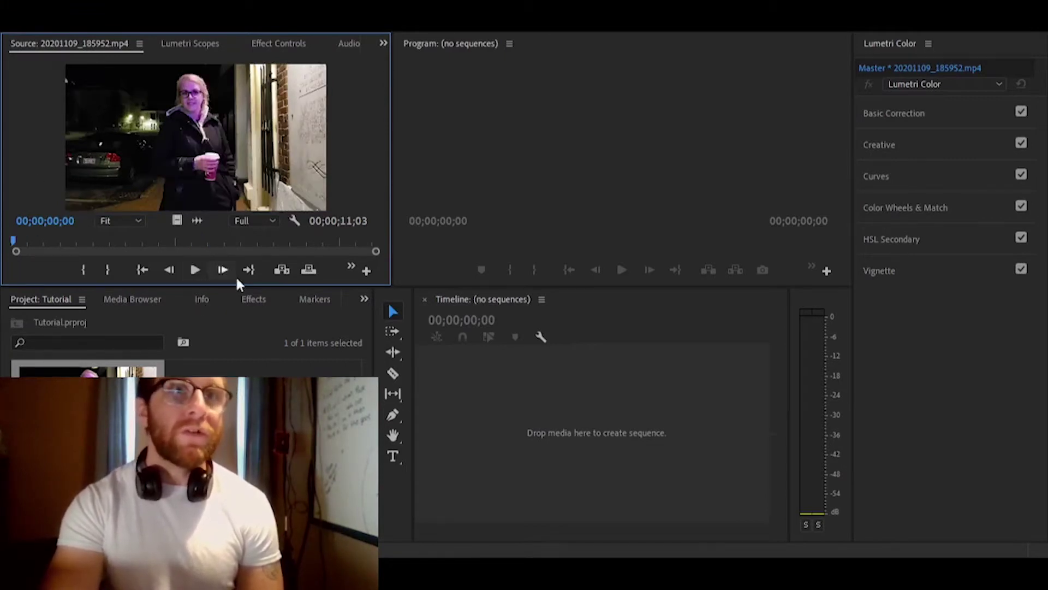
click(199, 267)
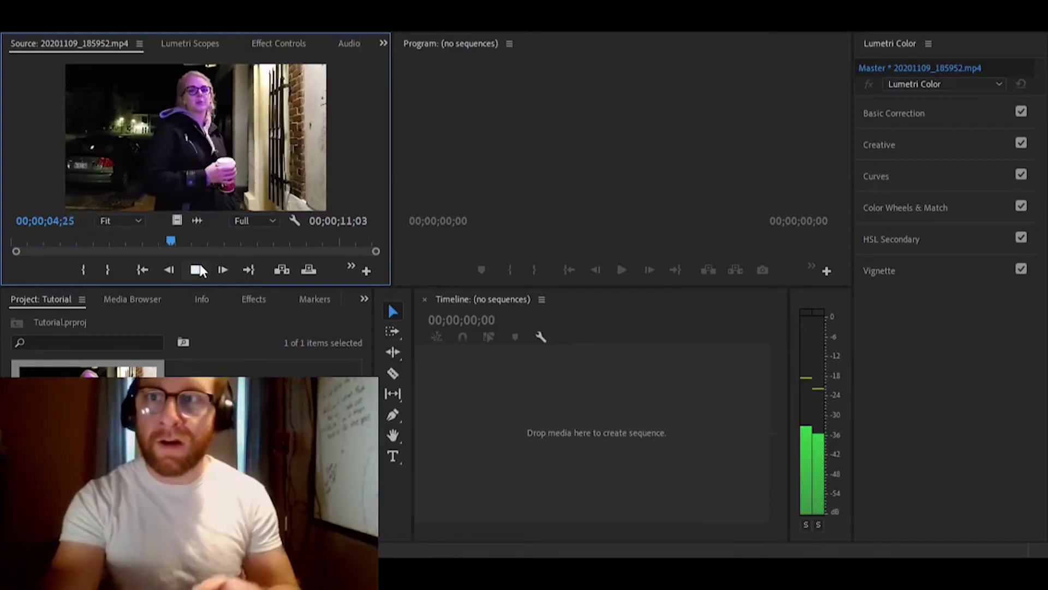
click(199, 268)
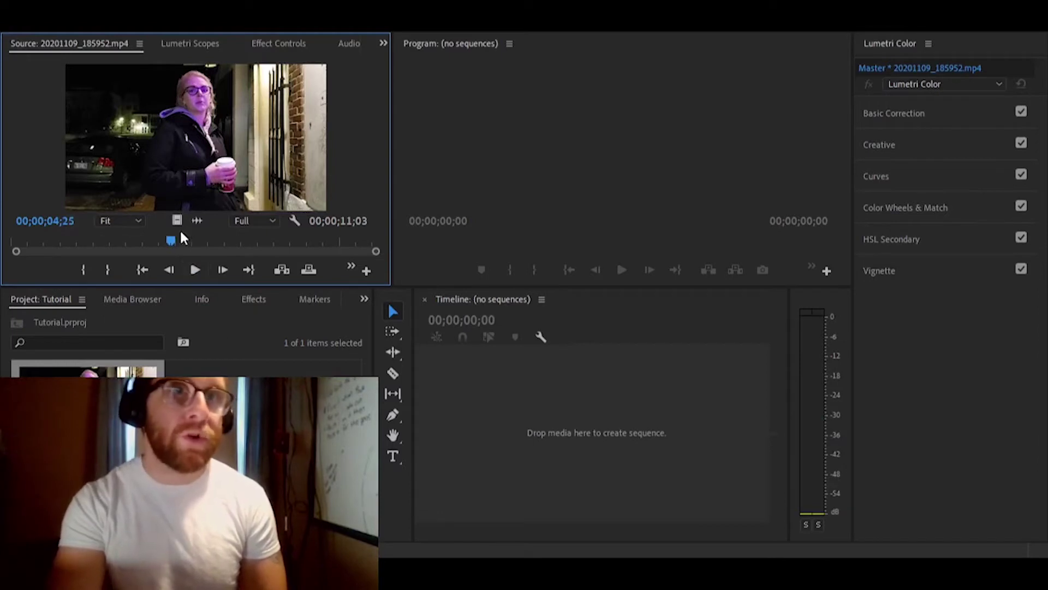
drag(175, 240, 25, 235)
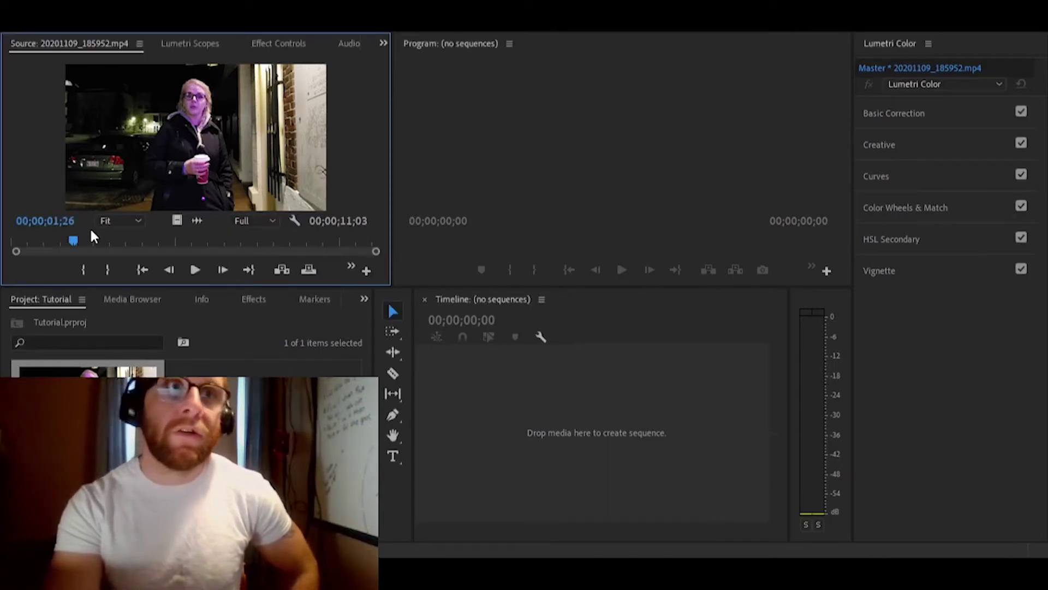
click(108, 240)
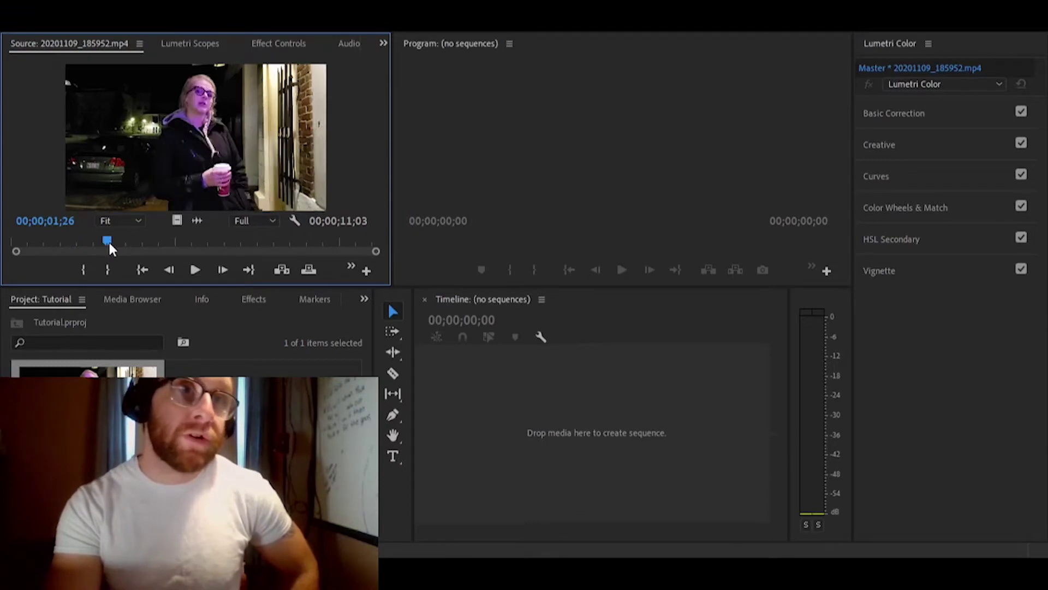
click(16, 243)
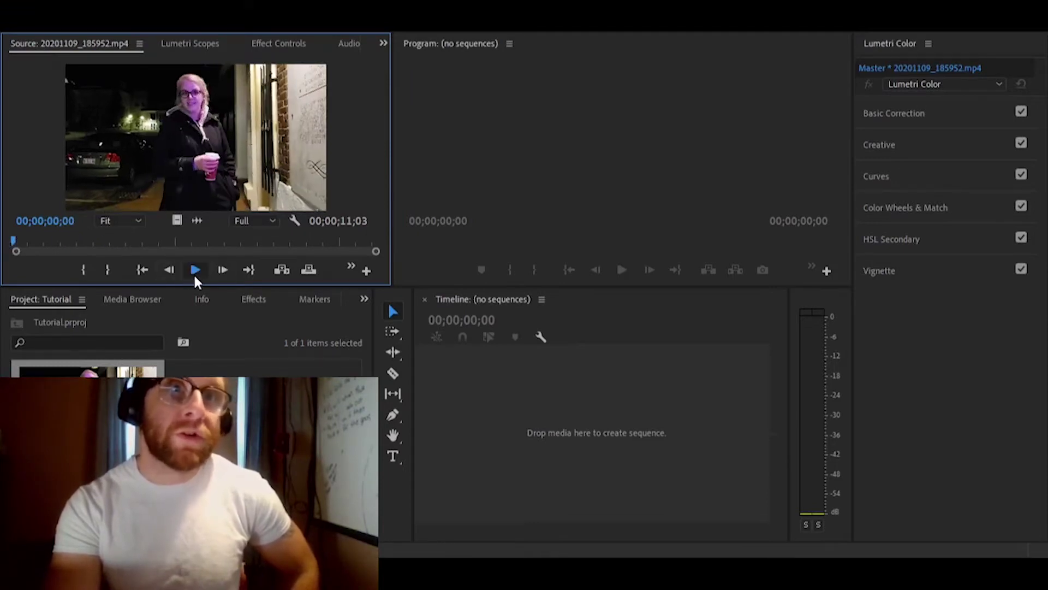
click(194, 271)
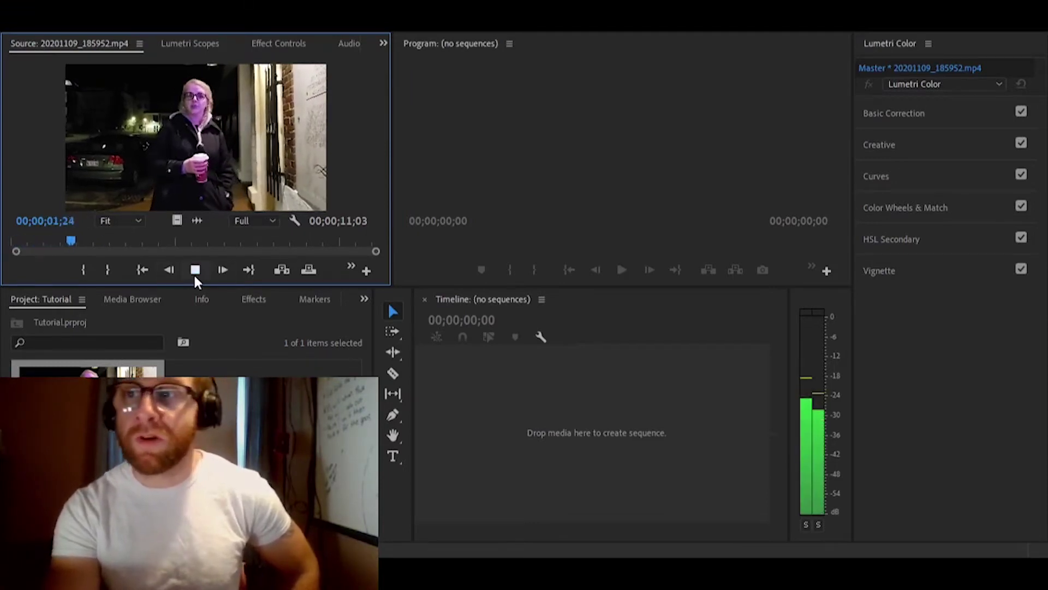
click(196, 270)
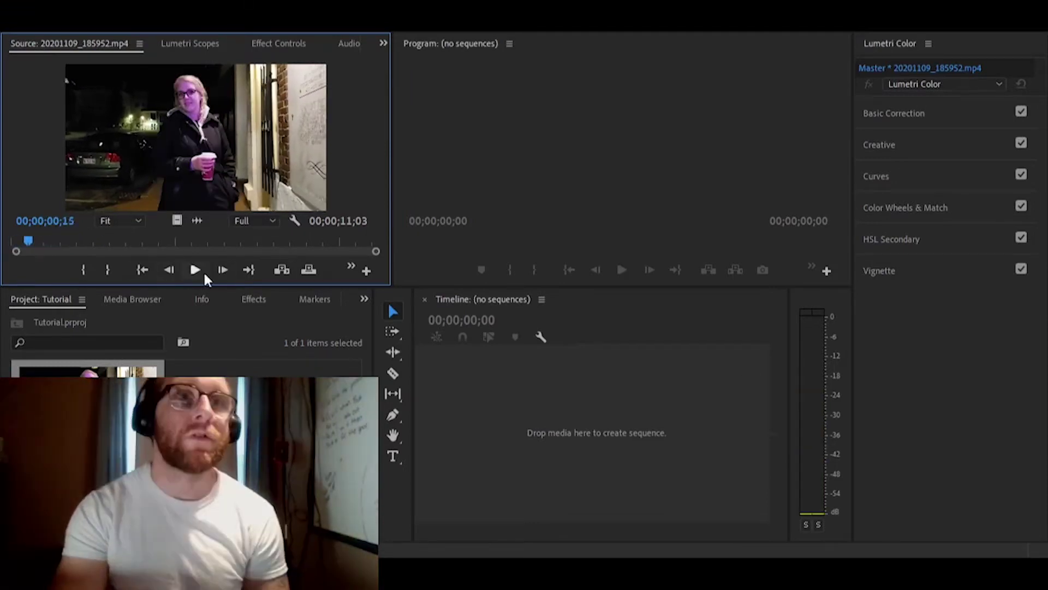
click(199, 270)
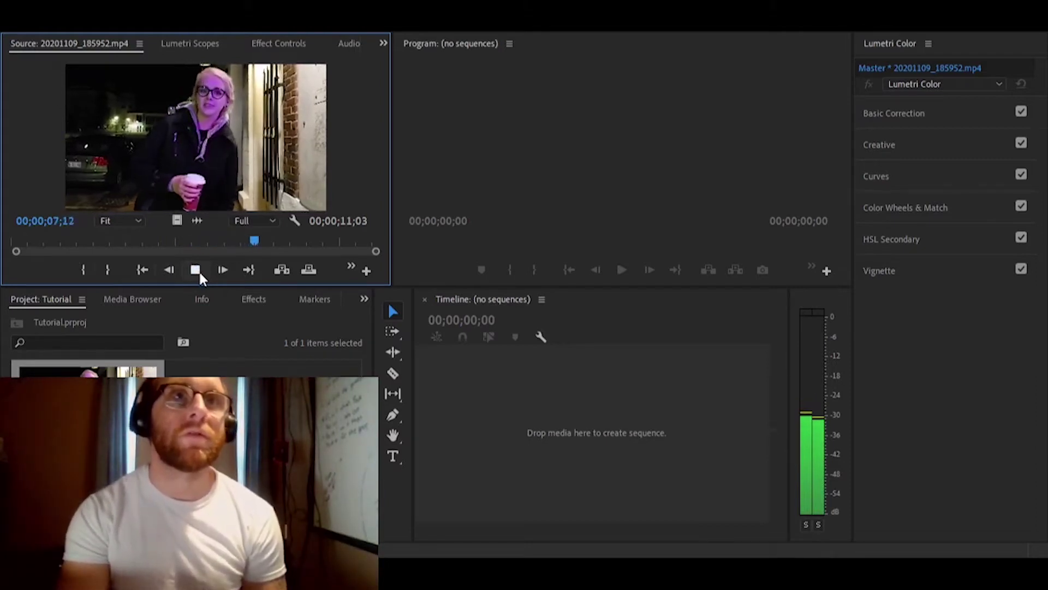
click(198, 270)
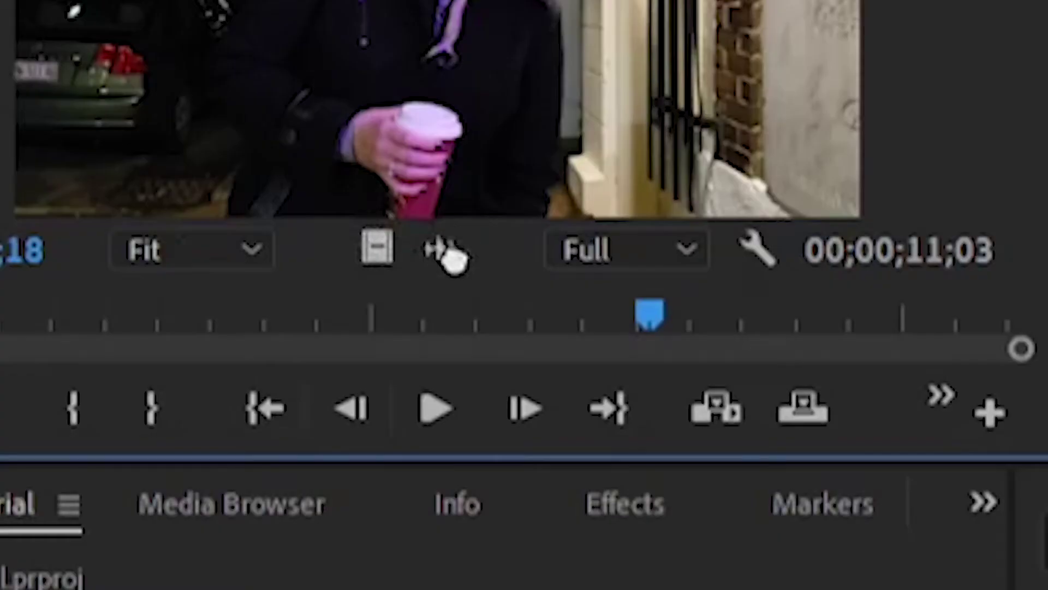
- Inspect the source clip's audio waveform and return the Source Monitor to the video picture
click(446, 250)
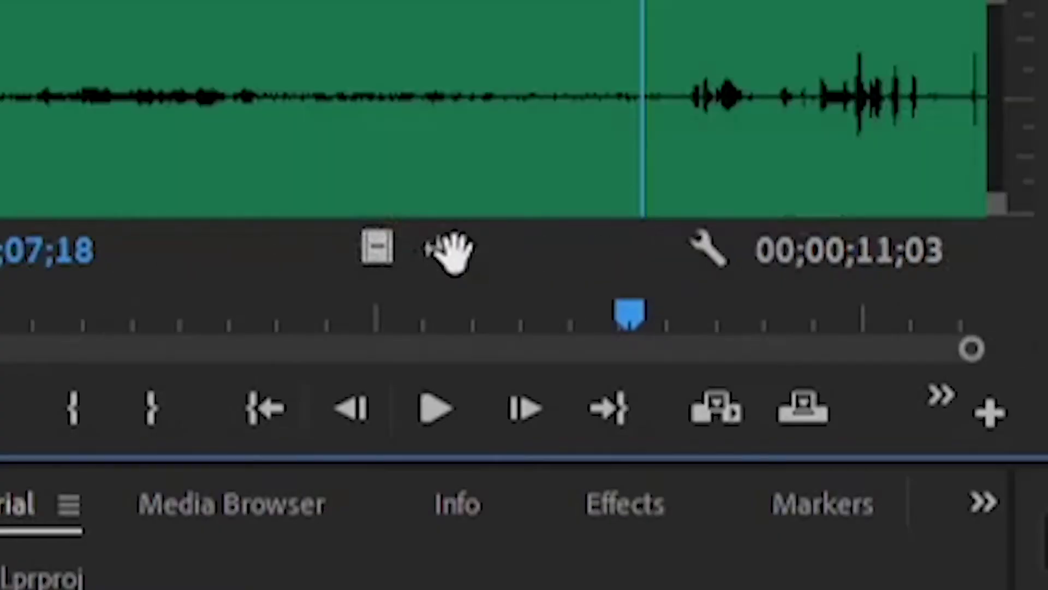
drag(454, 252, 282, 273)
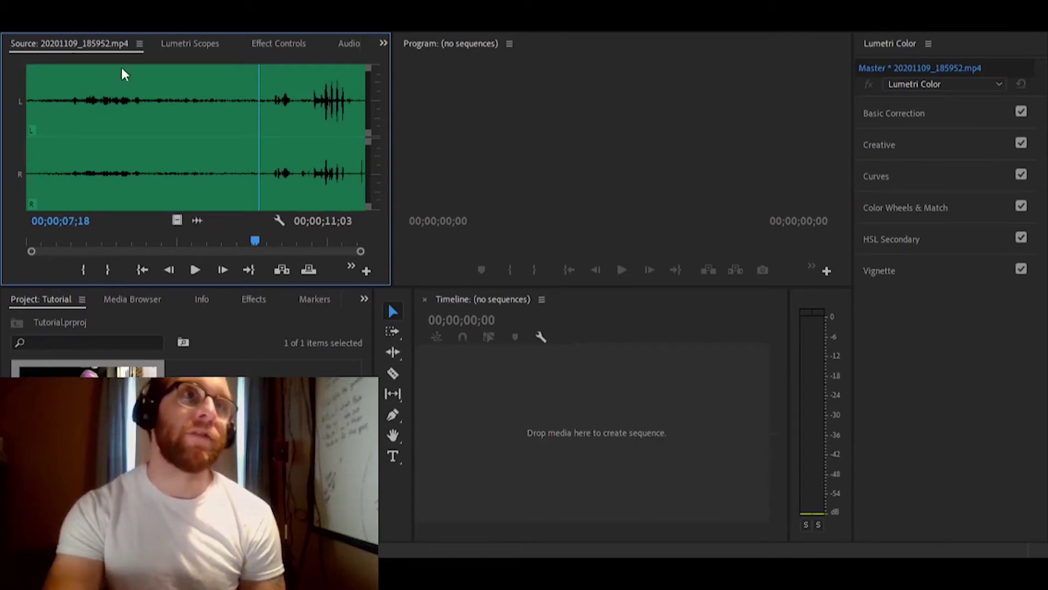
click(175, 220)
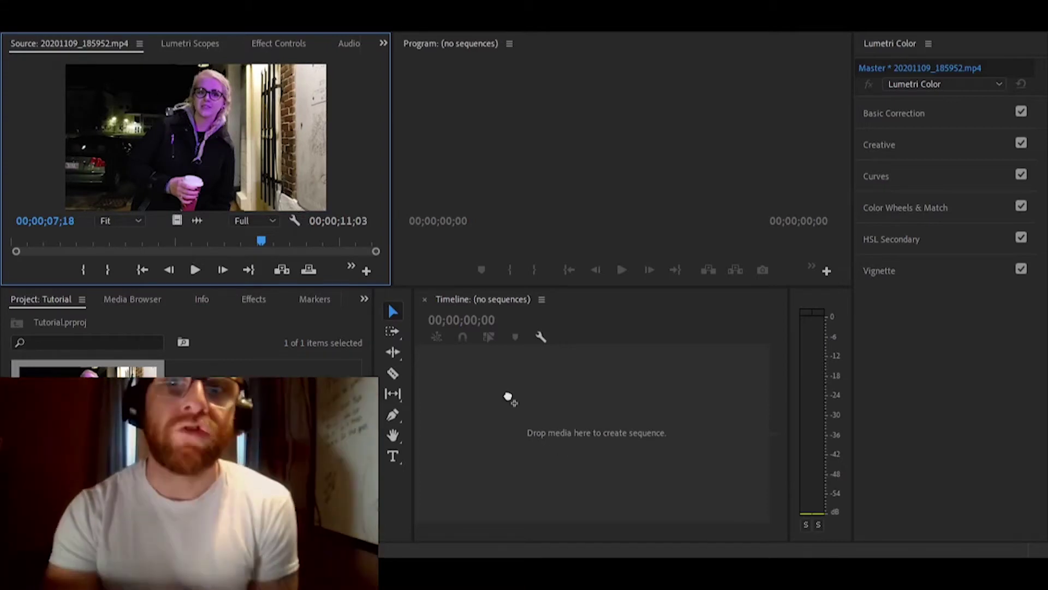
- Create a new sequence from clip 20201109_185952.mp4 on the empty timeline and play it back
drag(506, 394, 508, 396)
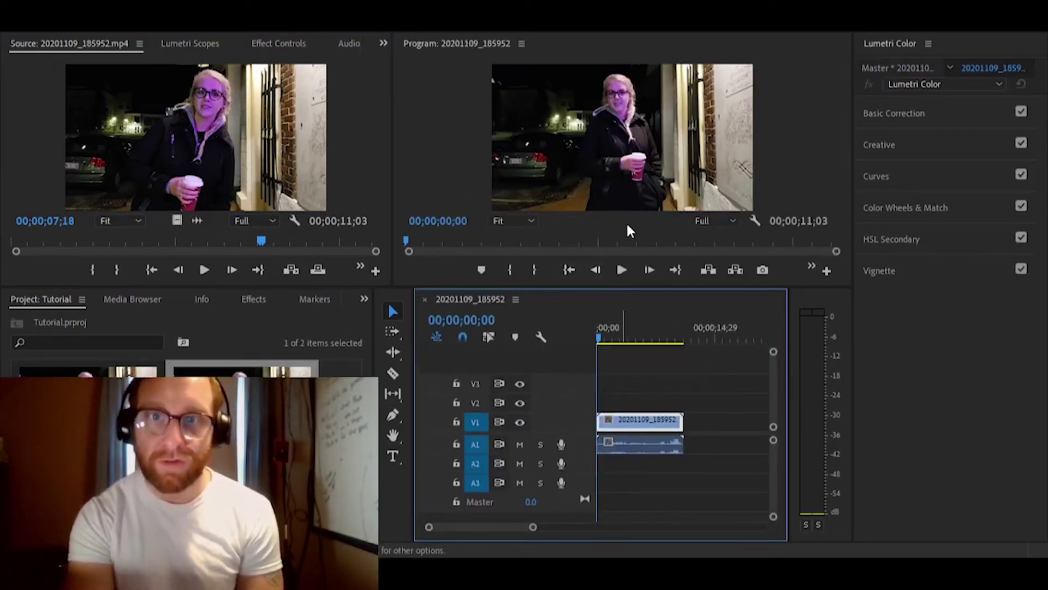
click(625, 267)
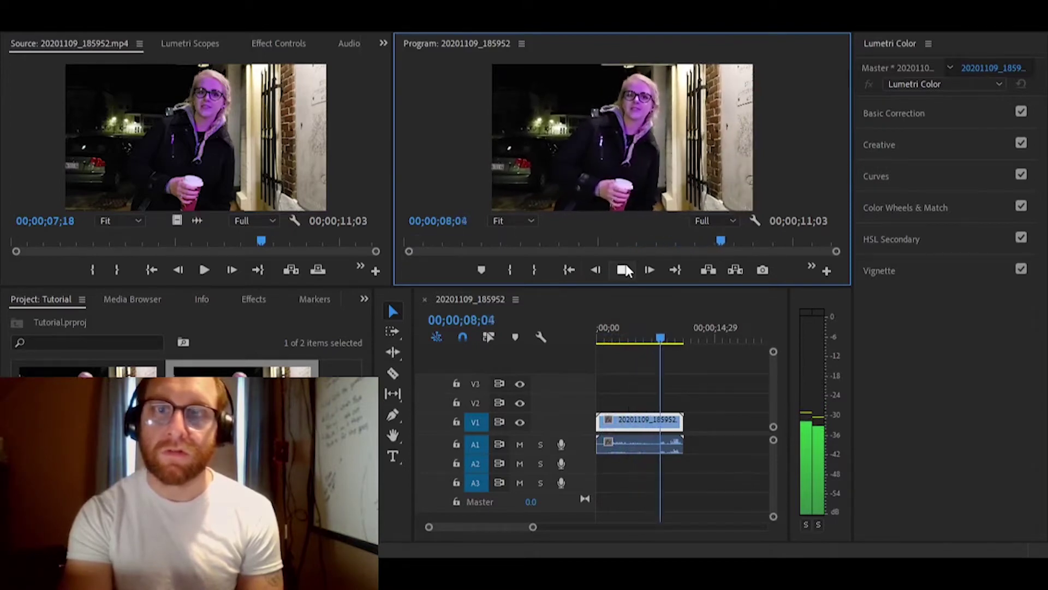
click(623, 268)
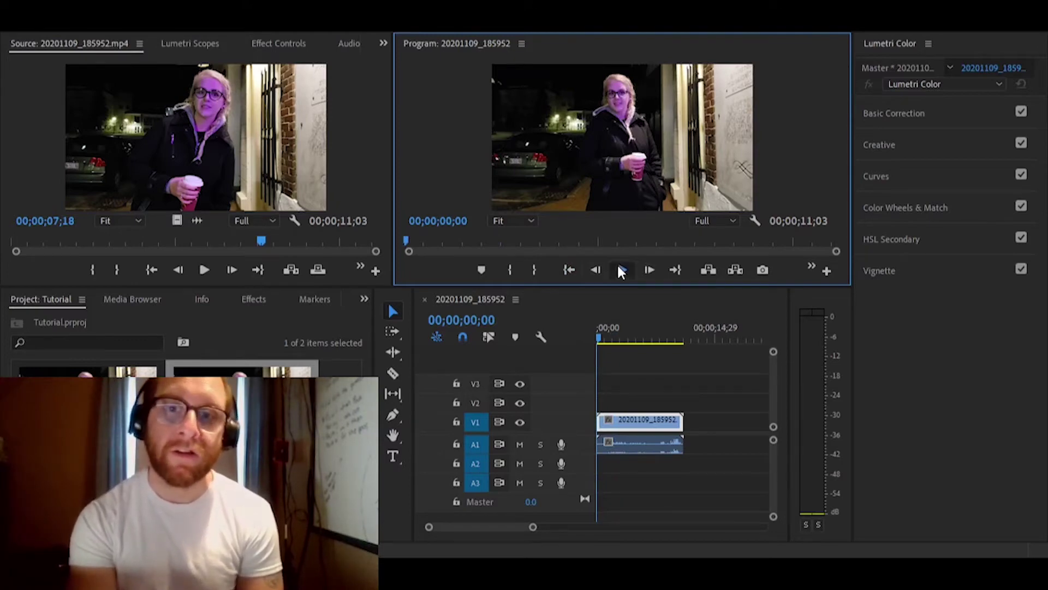
- Trim the clip's beginning to 00;00;00;25 and move the trimmed clip to the start of the sequence
click(622, 270)
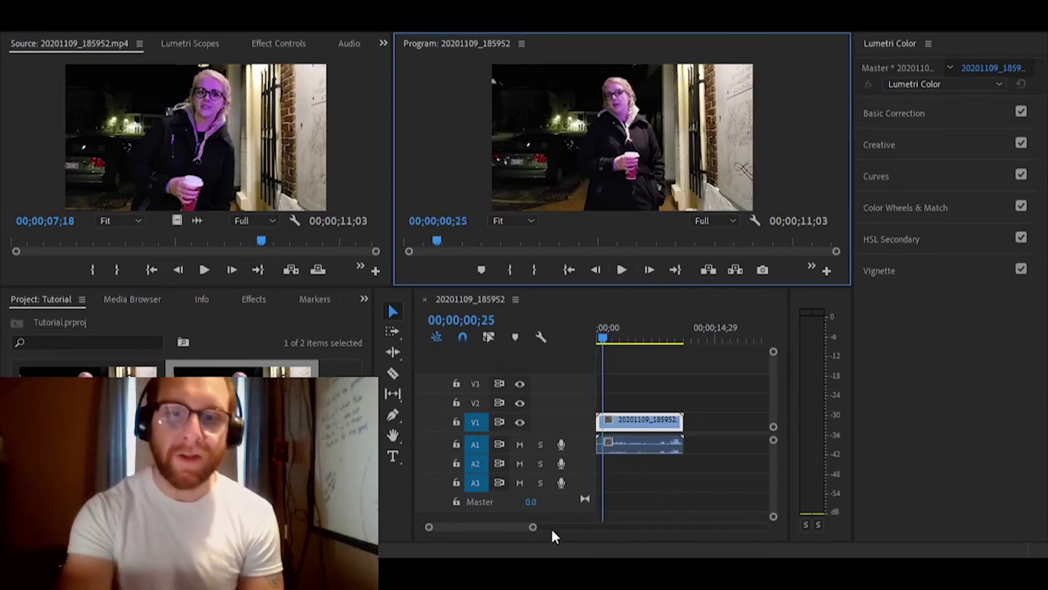
drag(532, 528, 478, 527)
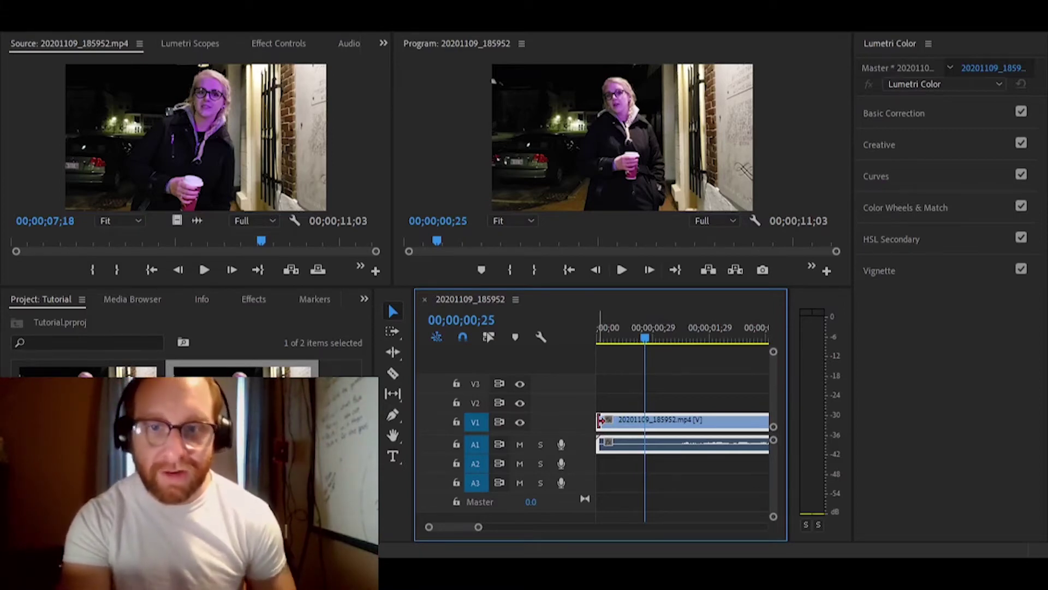
drag(601, 420, 645, 424)
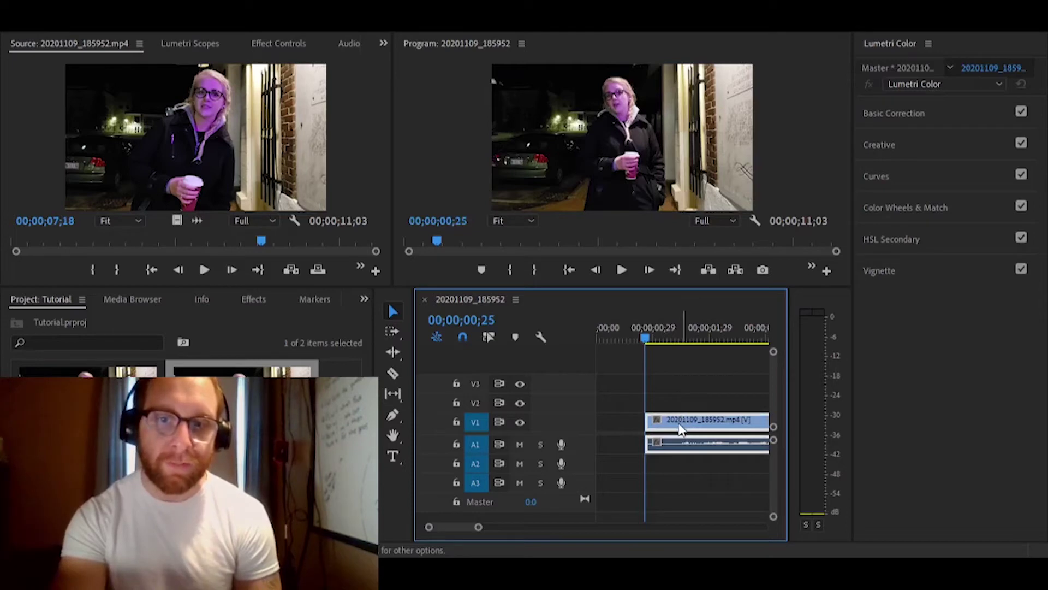
drag(683, 419, 633, 420)
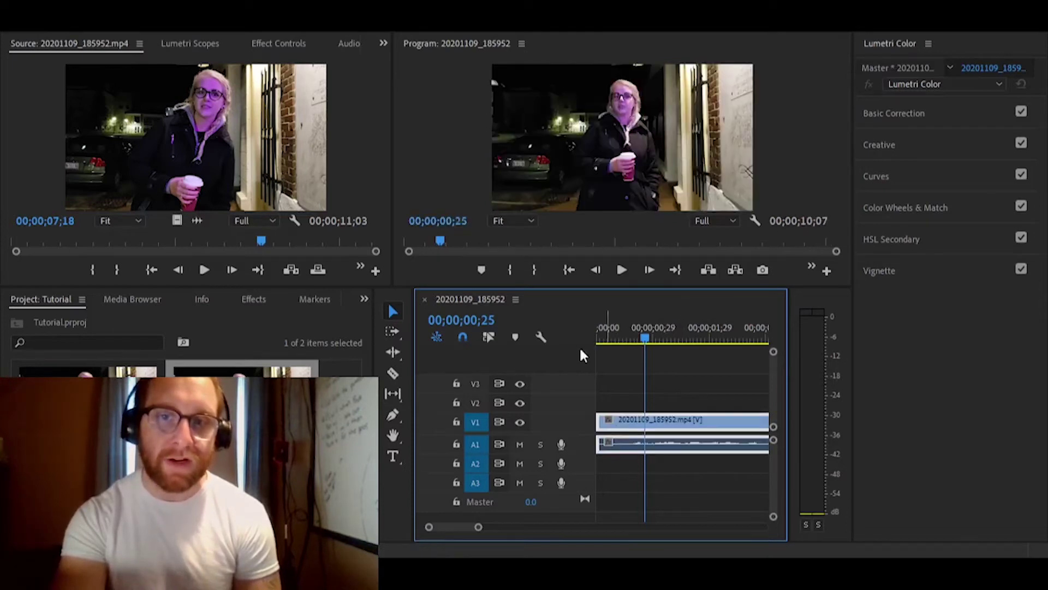
- Play the opening of the sequence, trim about 6 more frames off the clip's beginning and place it back at the sequence start
click(568, 269)
click(622, 270)
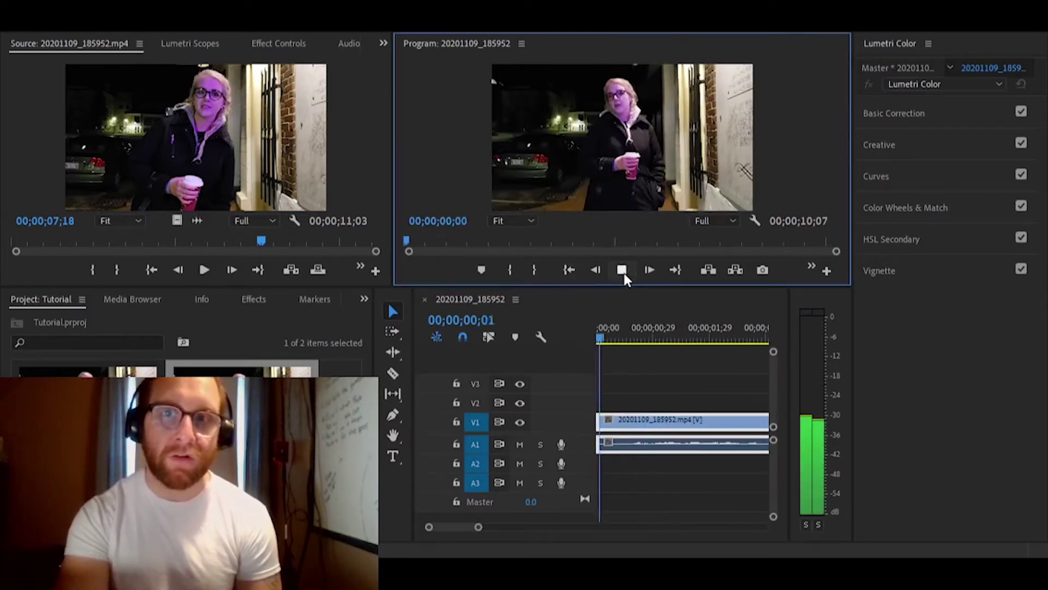
click(622, 269)
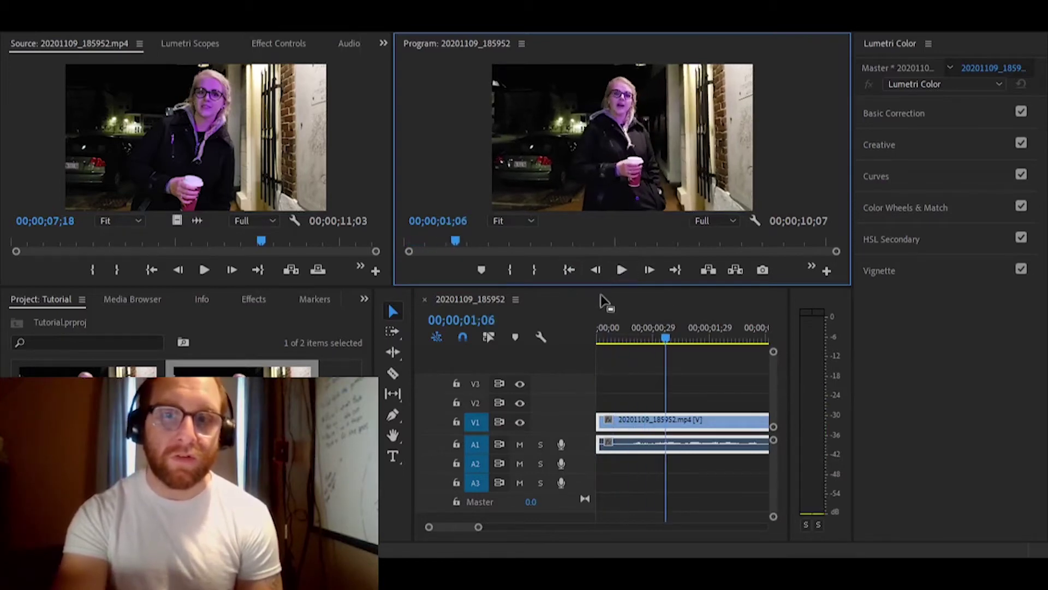
click(625, 389)
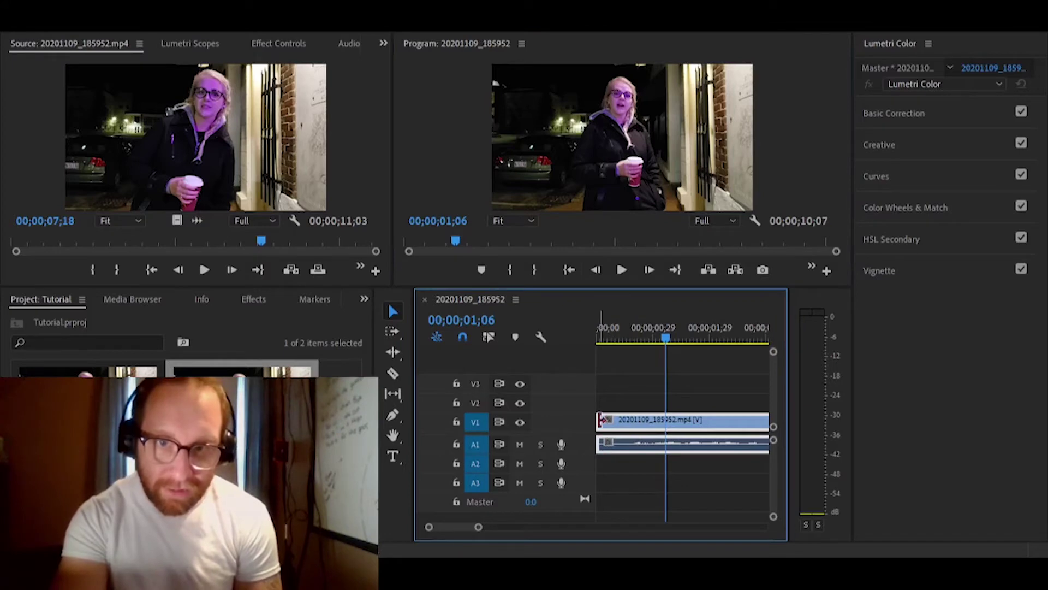
drag(597, 441, 640, 426)
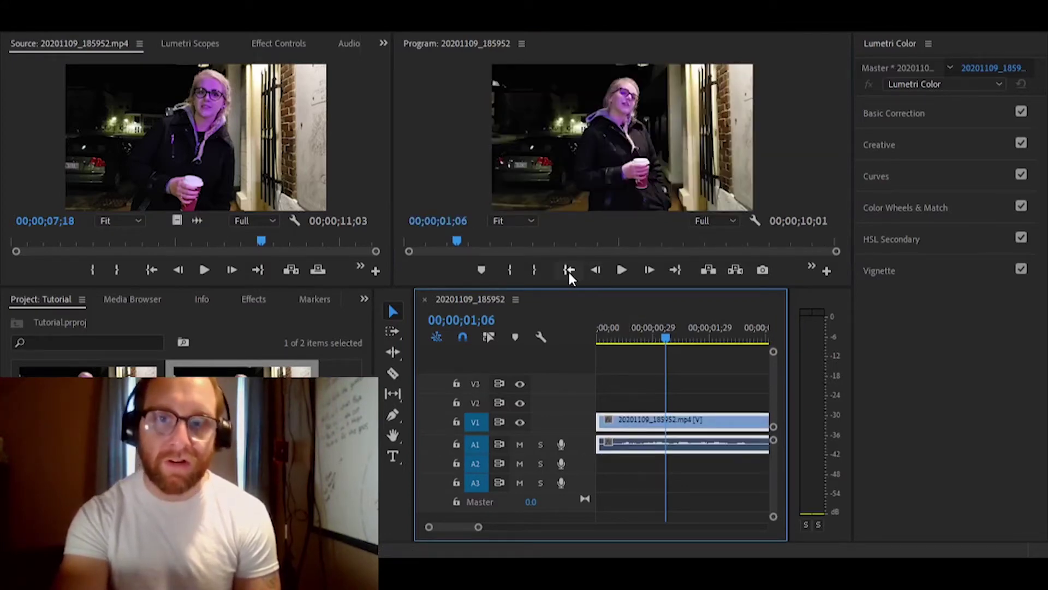
- Play the trimmed sequence from its beginning to check the new opening and the rest of the footage
click(569, 271)
click(623, 269)
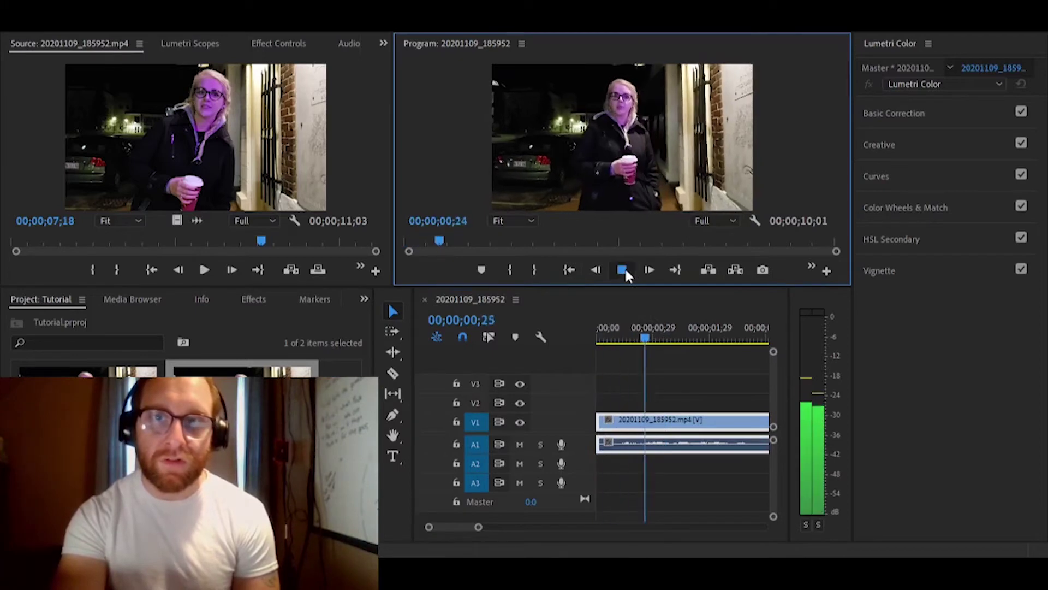
click(624, 270)
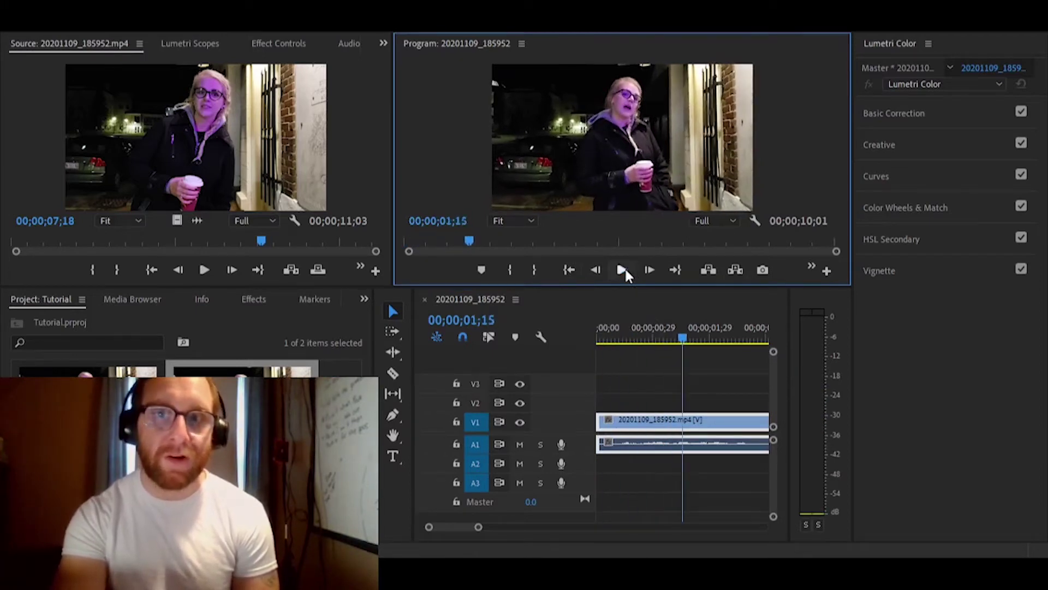
click(625, 270)
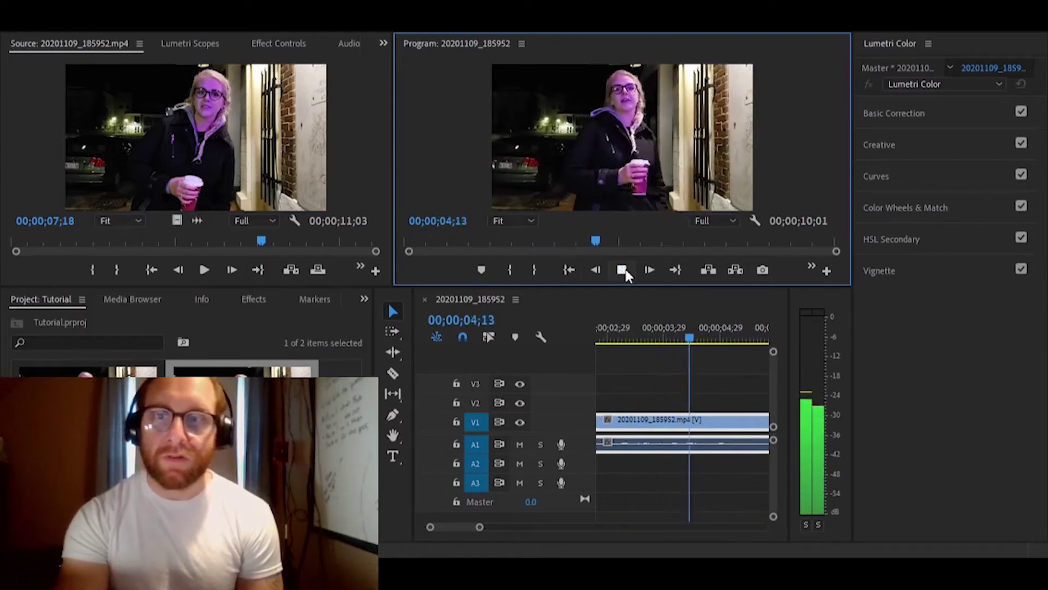
click(625, 268)
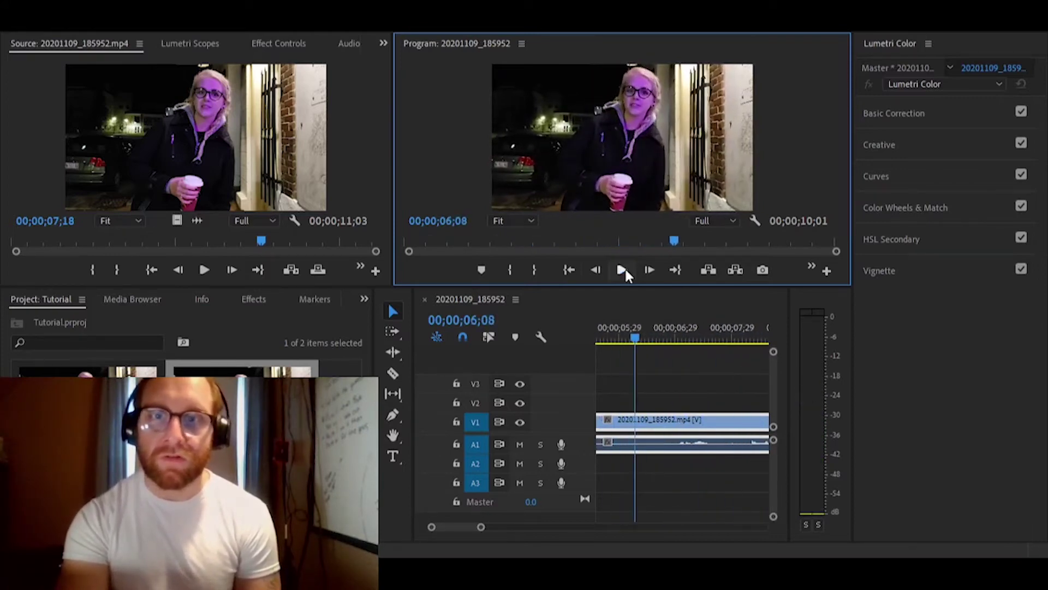
click(569, 271)
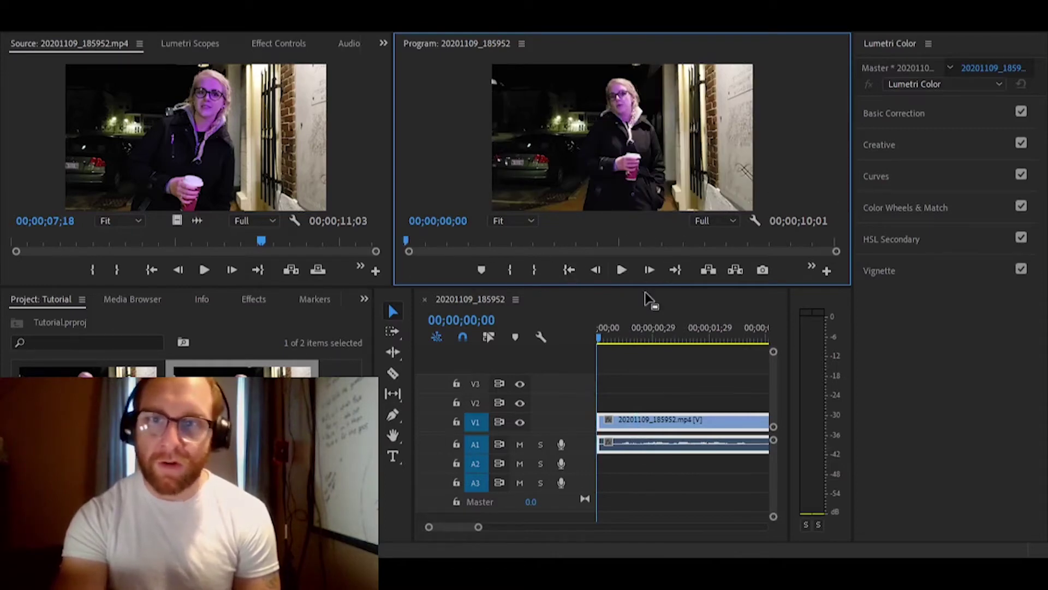
click(623, 270)
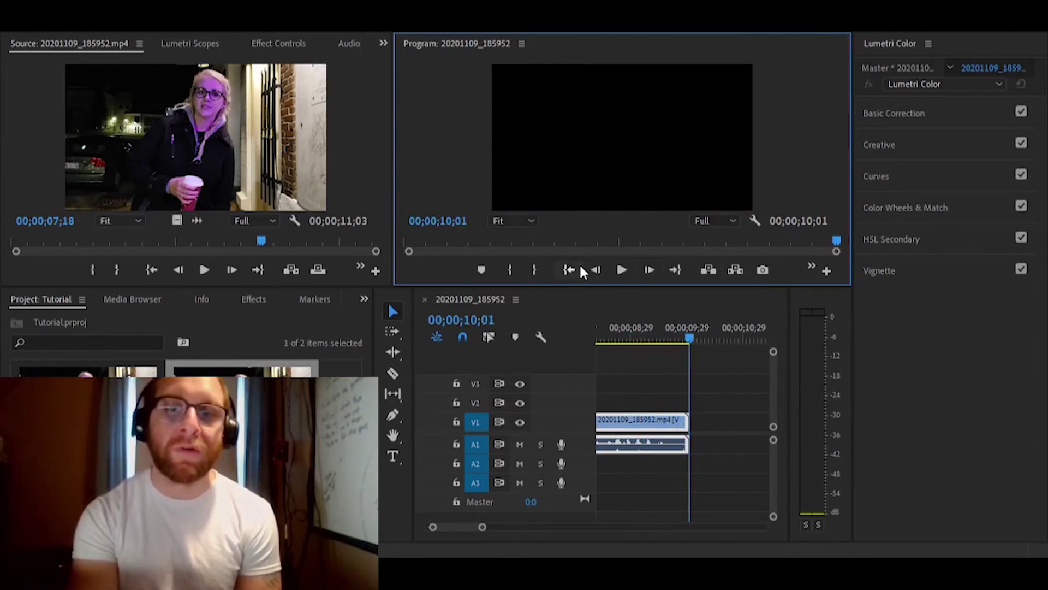
click(621, 269)
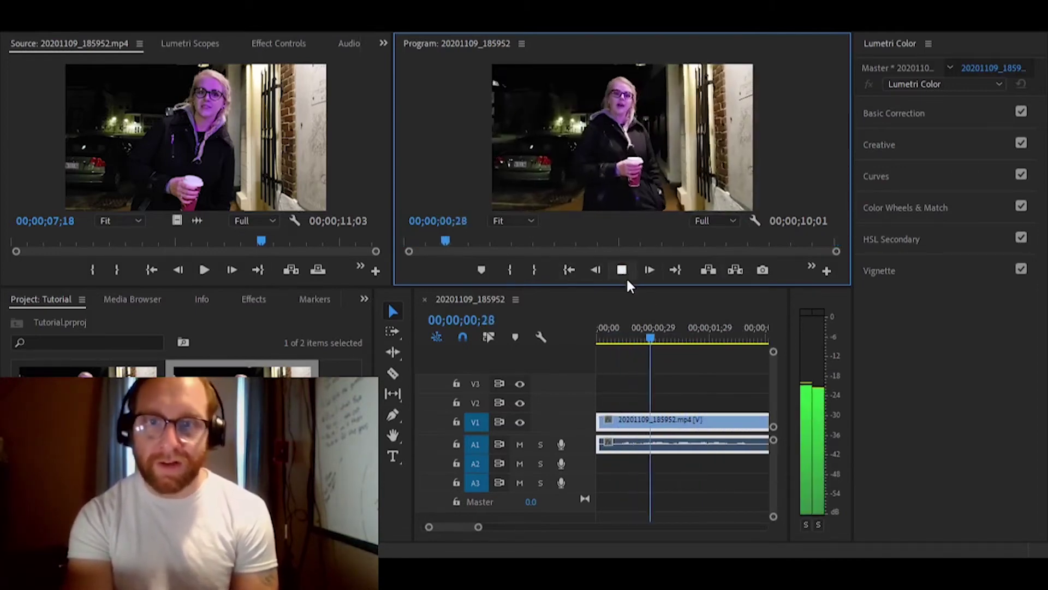
- Stop playback, return the playhead to 00;00;00;04 near the sequence start and deselect the clip
click(622, 270)
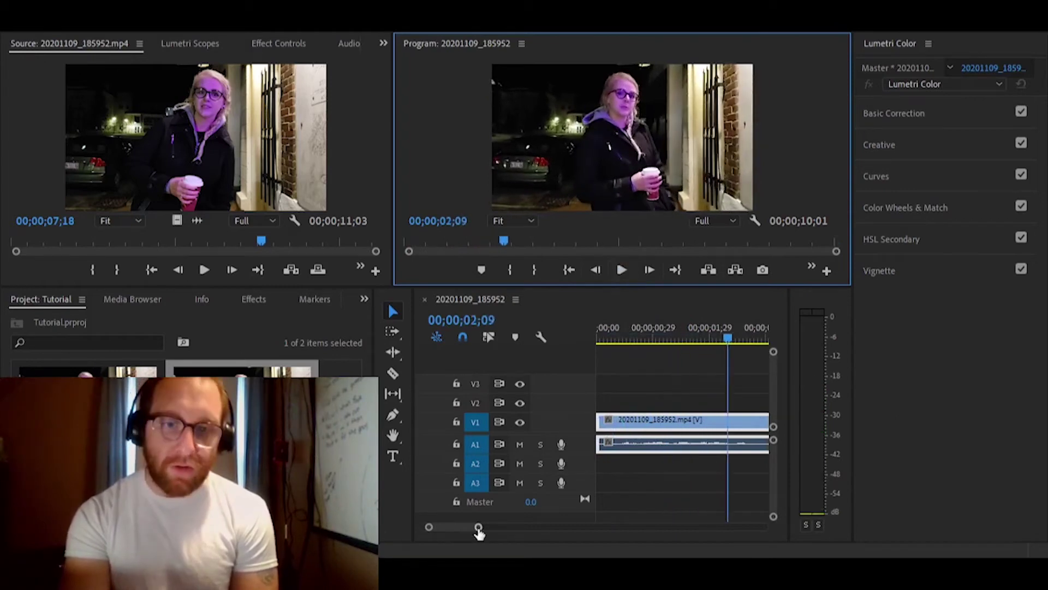
mouse_move(478, 528)
mouse_down()
mouse_move(492, 531)
mouse_move(479, 531)
mouse_up()
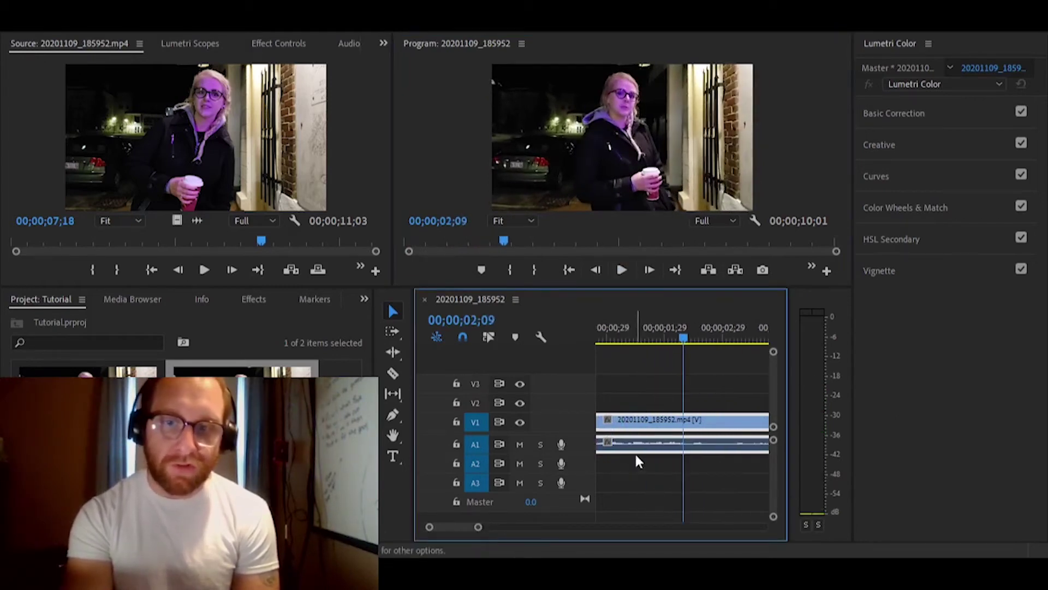
drag(646, 339, 563, 326)
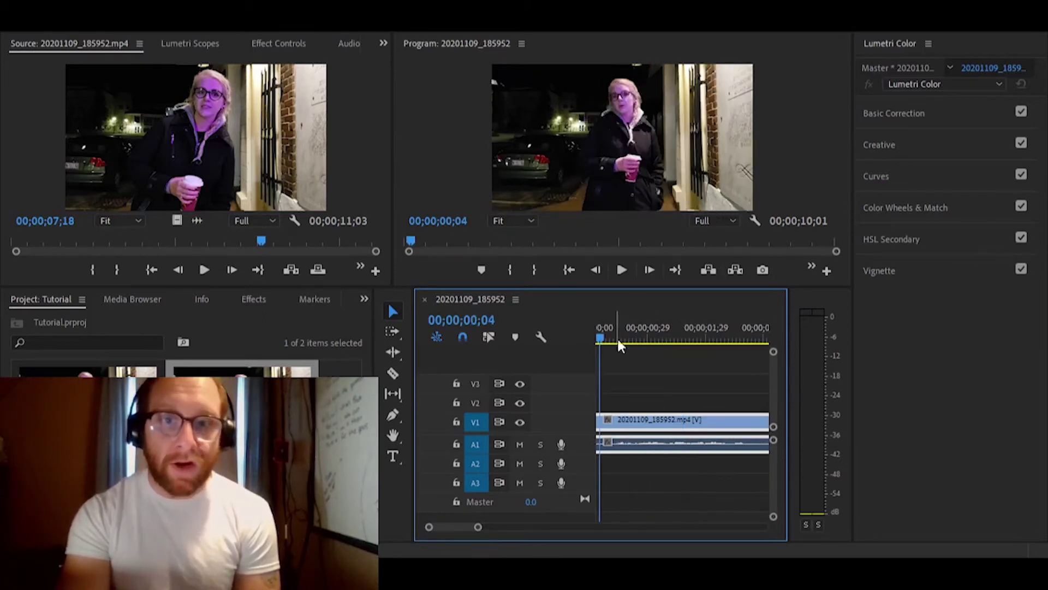
click(634, 466)
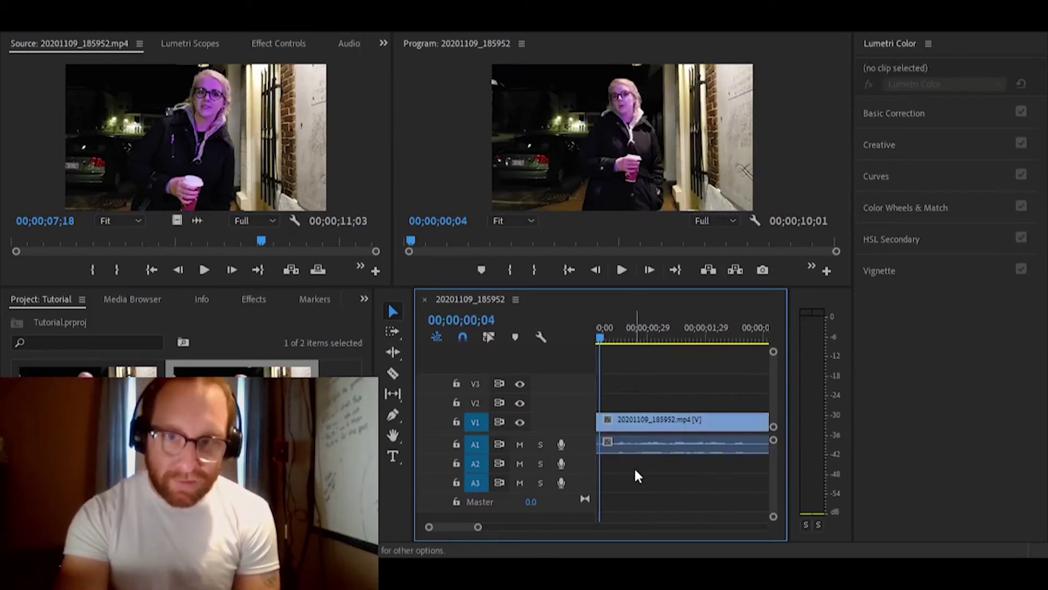
- Turn off linked selection for the sequence and select only the clip's audio on track A1
click(487, 337)
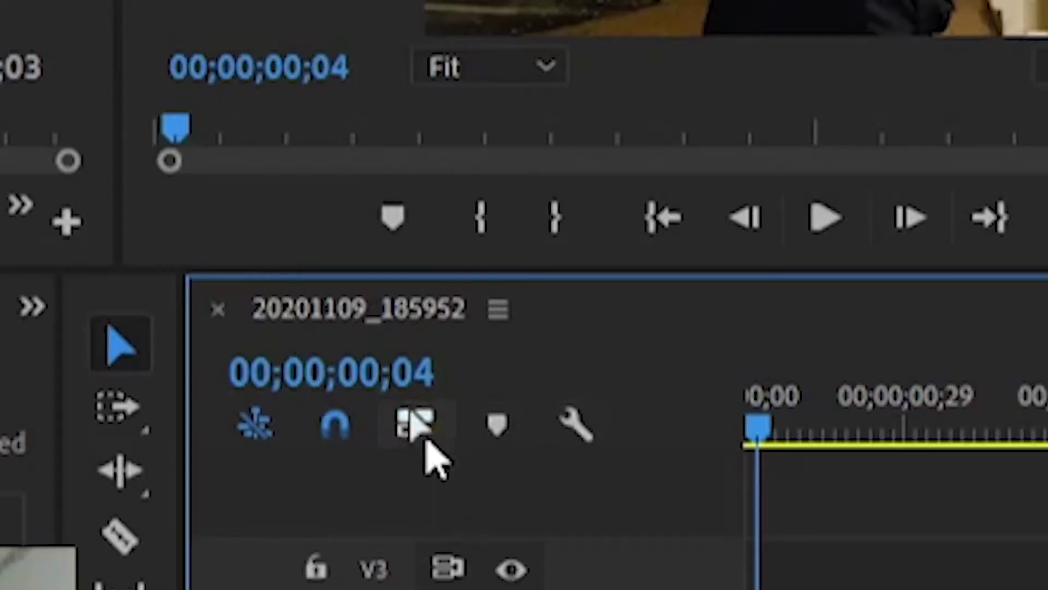
click(417, 425)
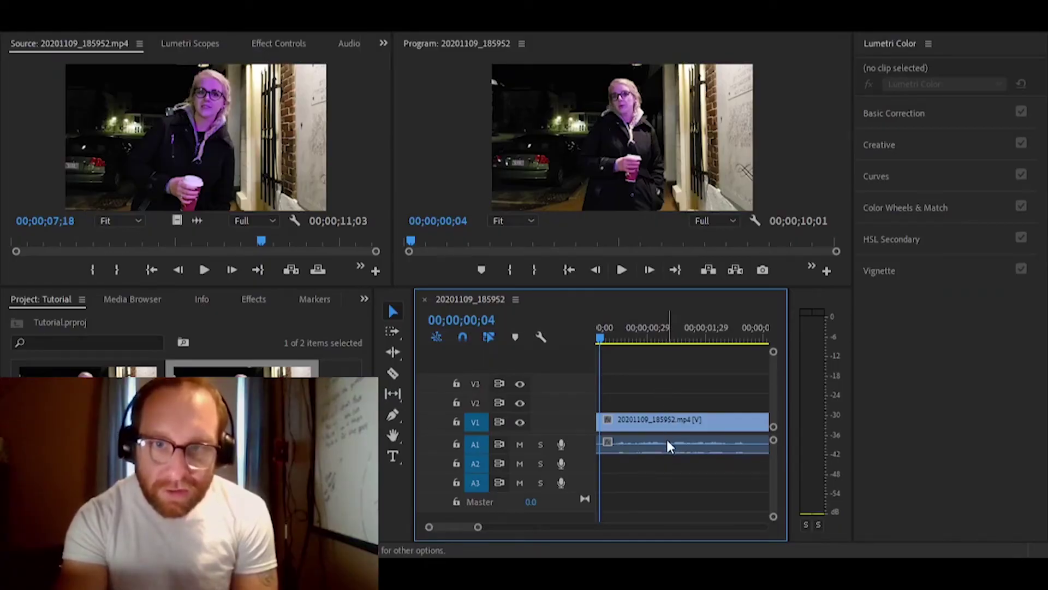
click(666, 441)
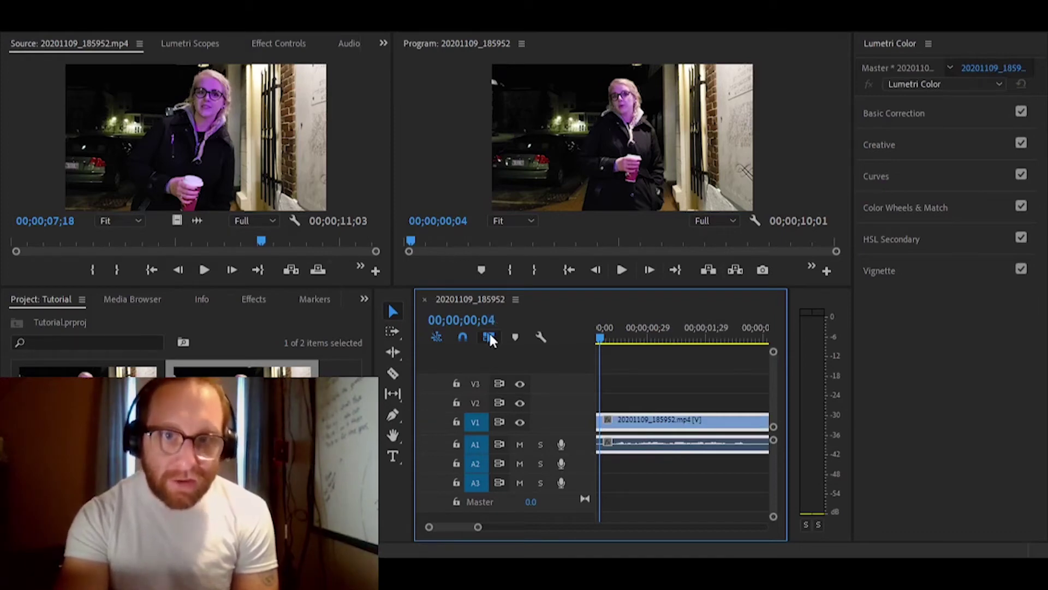
click(670, 375)
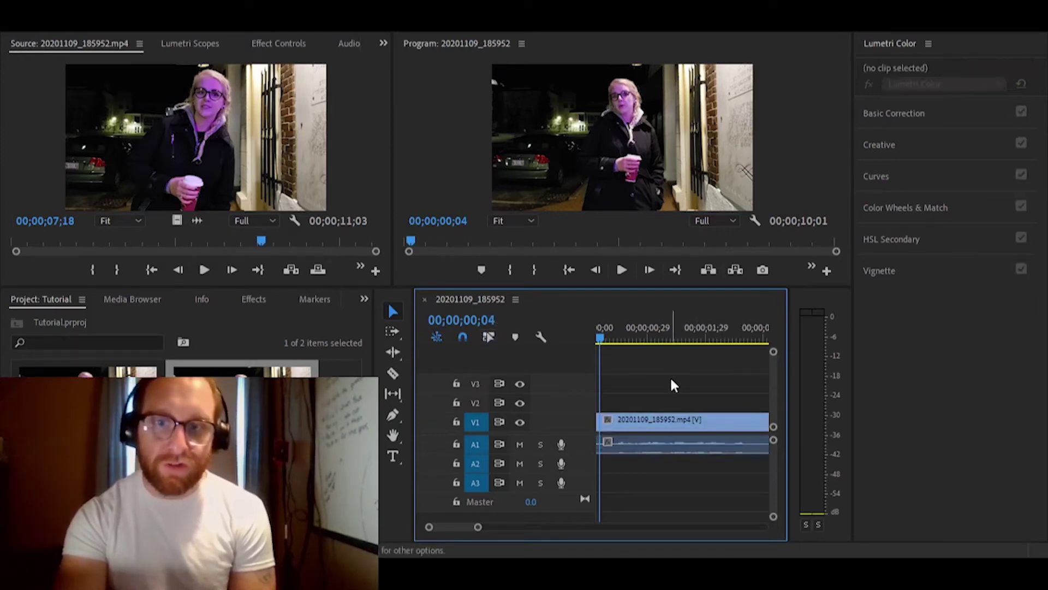
click(655, 443)
click(633, 387)
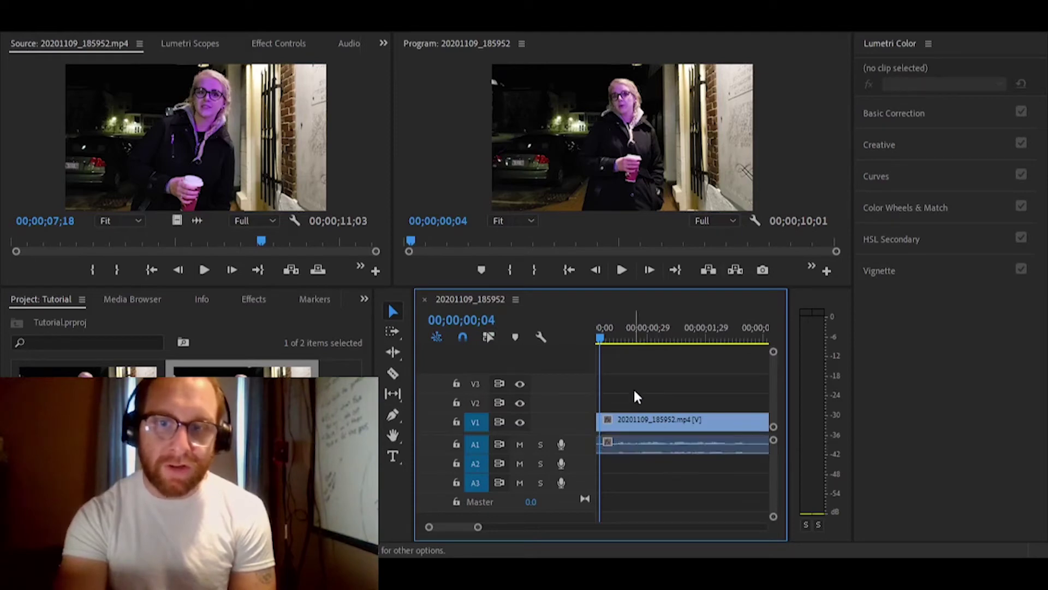
click(645, 440)
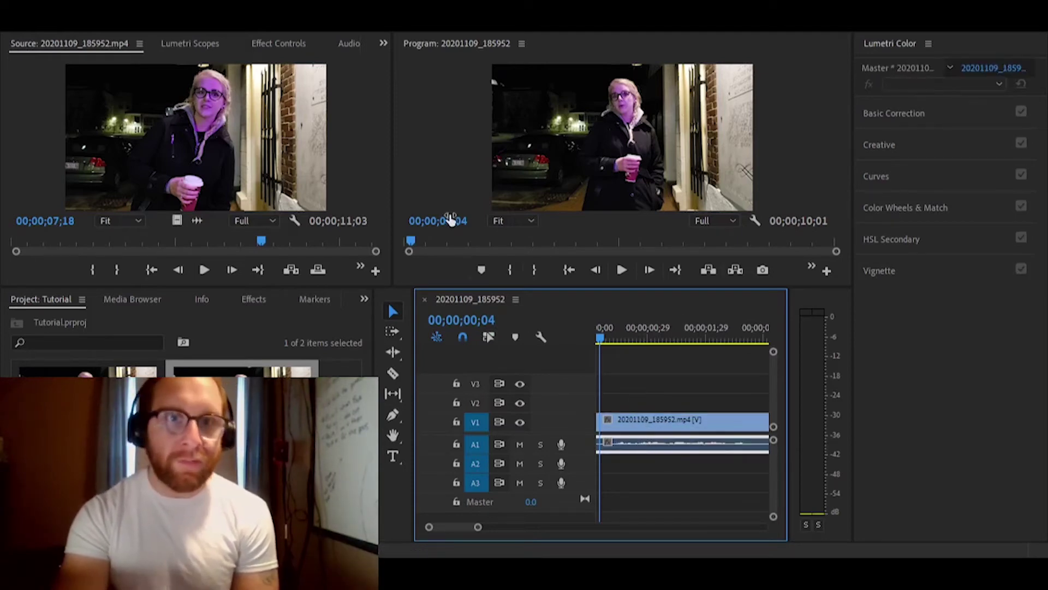
- Show the selected audio's effect controls and raise its volume level to 6.7 dB
click(282, 43)
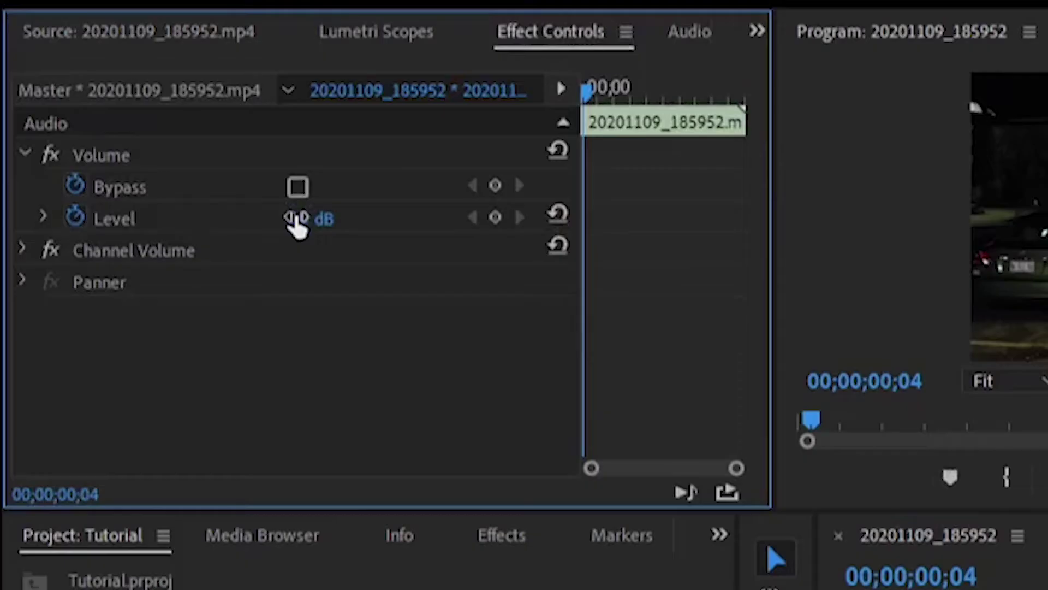
drag(150, 140, 161, 140)
mouse_move(313, 218)
mouse_down()
mouse_move(295, 218)
mouse_move(311, 218)
mouse_up()
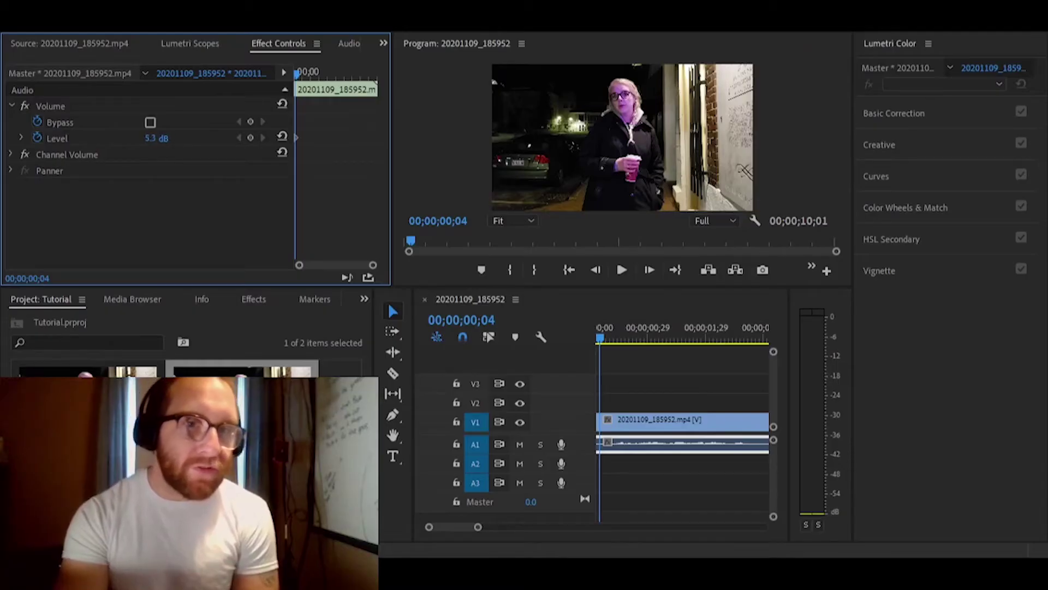
drag(156, 138, 160, 138)
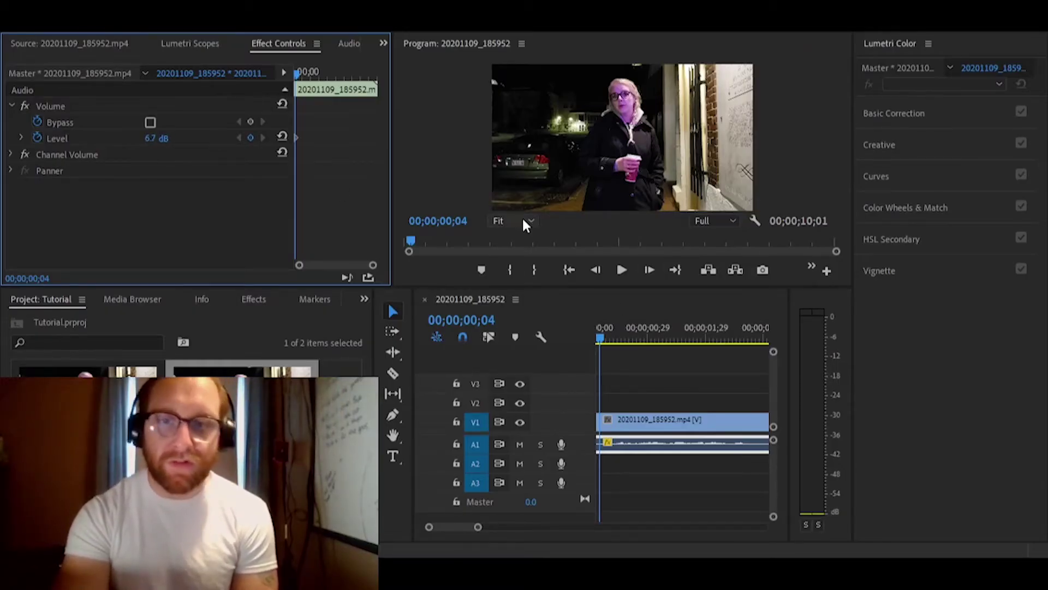
- Play the opening of the sequence to check the audio level and return the playhead to the start
click(627, 273)
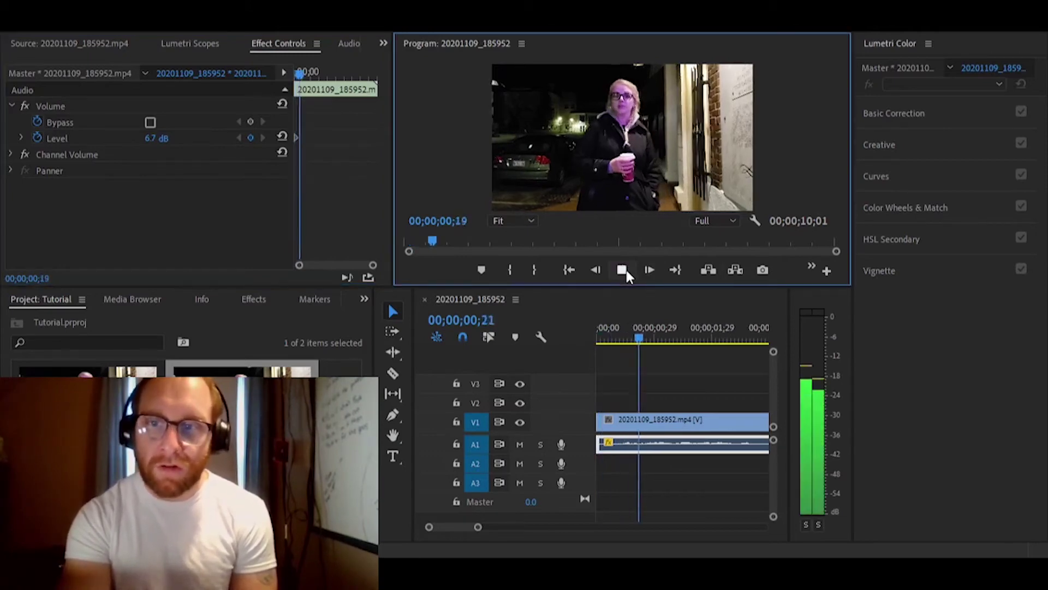
key(space)
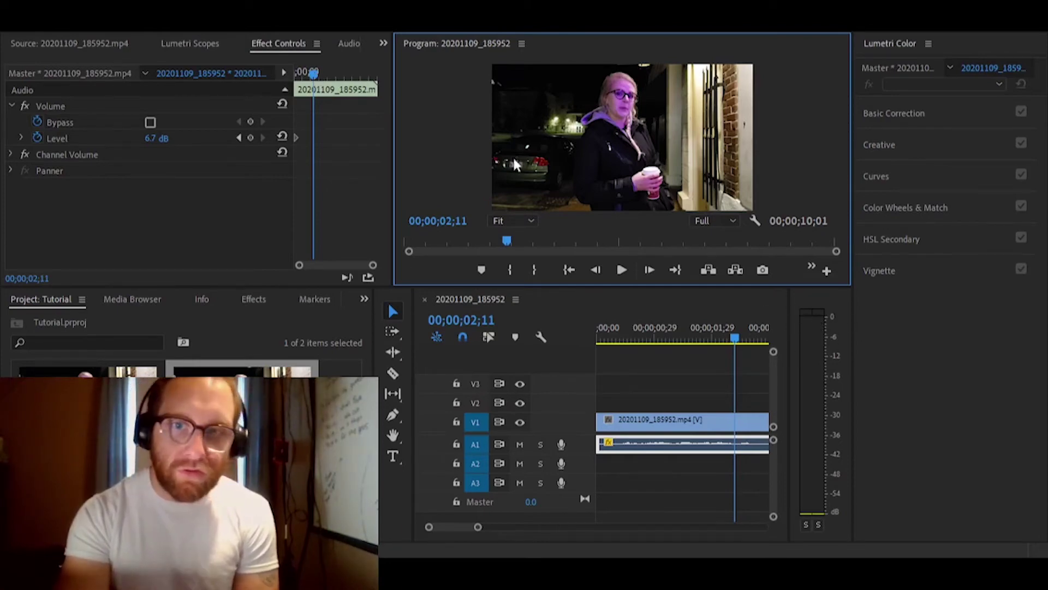
click(572, 270)
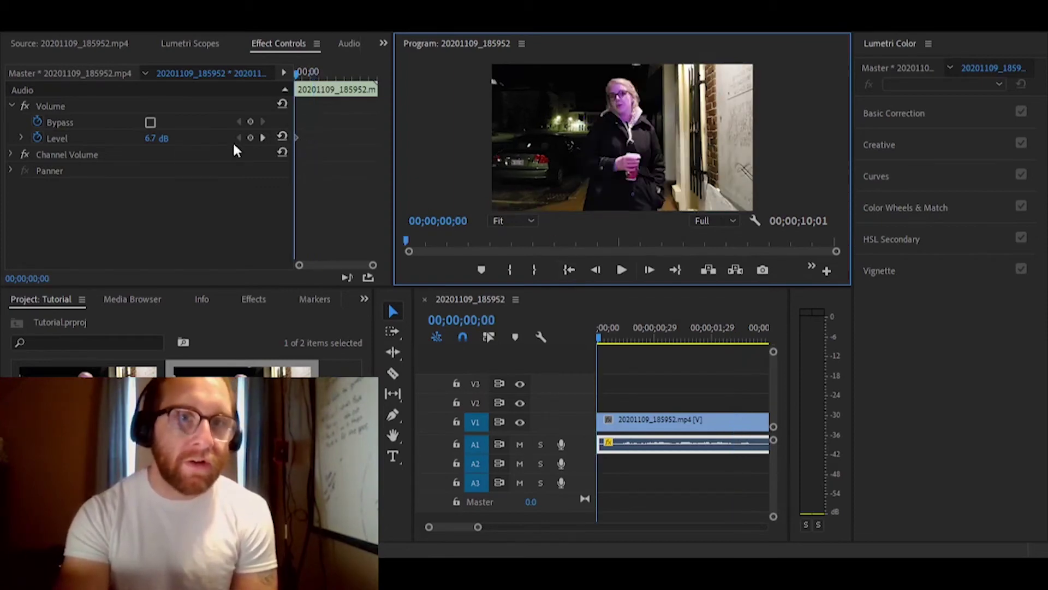
- Try raising the audio level to 9.1 dB at 00;00;02;00 and undo that level change
click(312, 72)
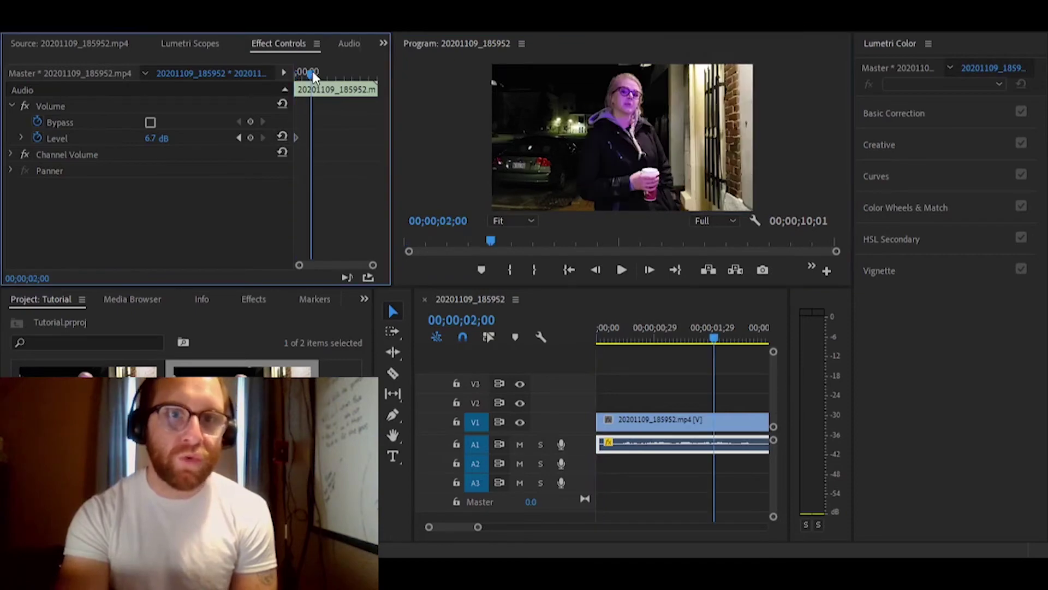
drag(163, 143, 176, 142)
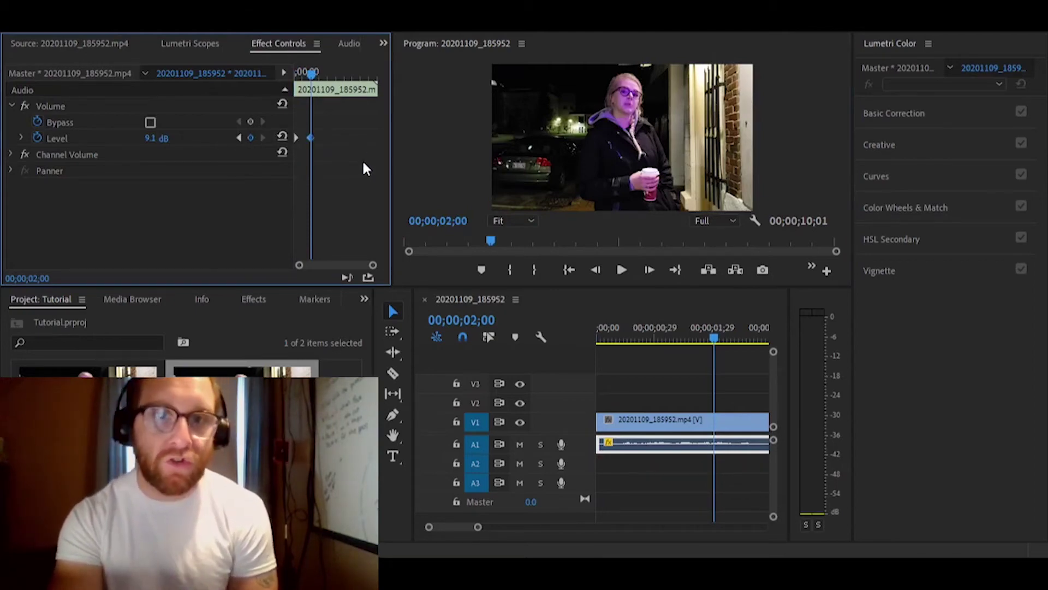
key(ctrl+z)
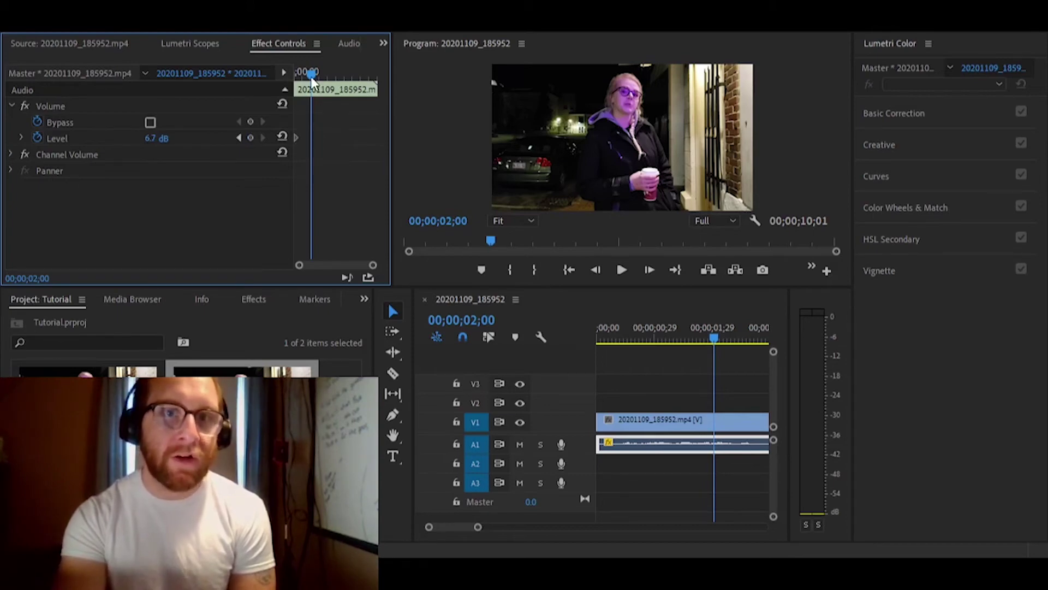
- Set the audio's volume level to 10 dB at the very start of the sequence
drag(312, 81, 256, 67)
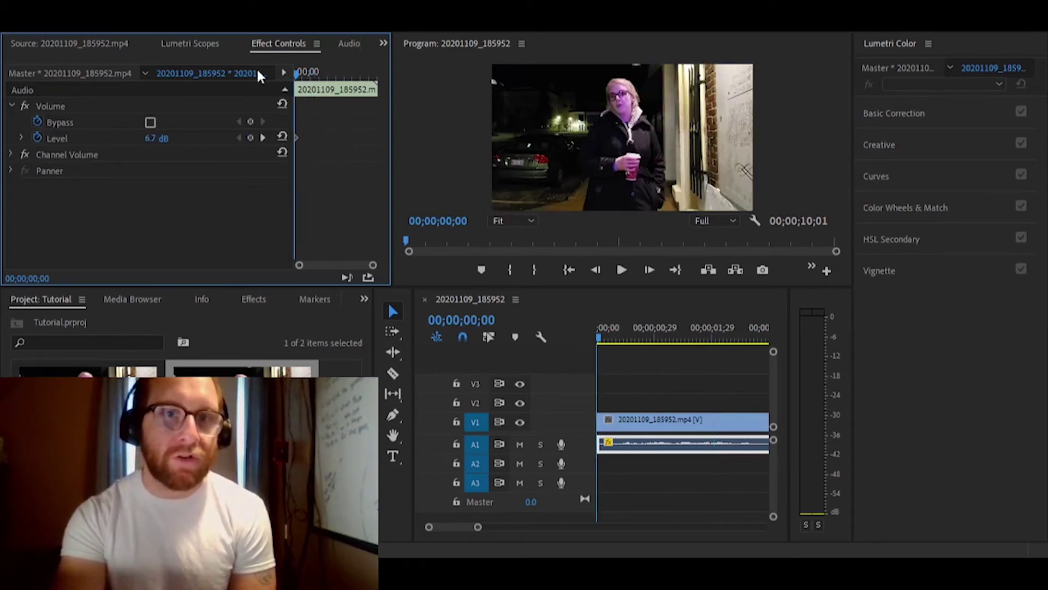
click(154, 139)
text(10)
key(Return)
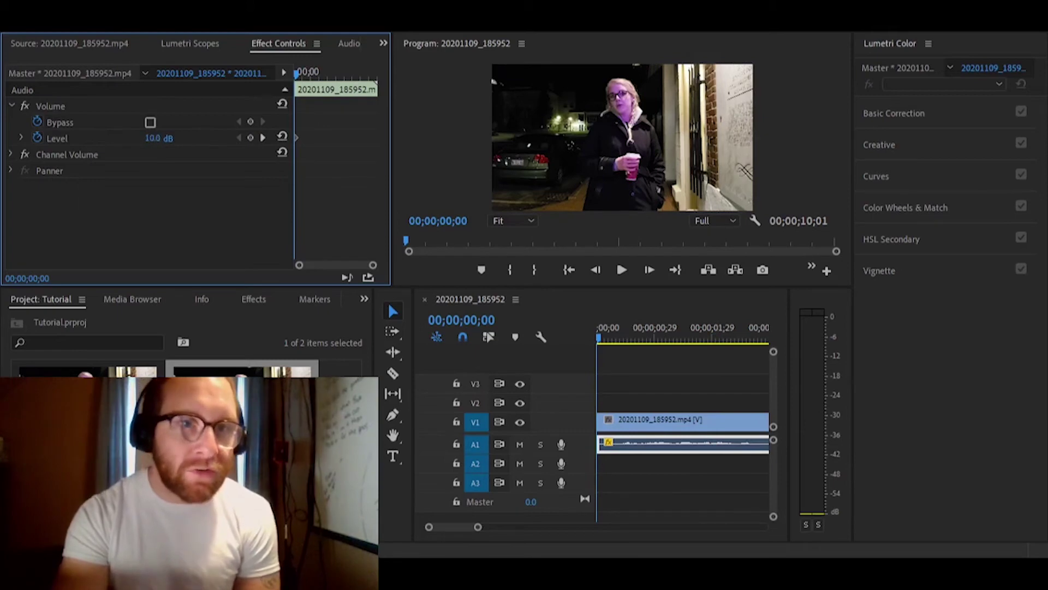
- Listen to the first seconds of the sequence at the 10 dB level and go back to its start
click(621, 270)
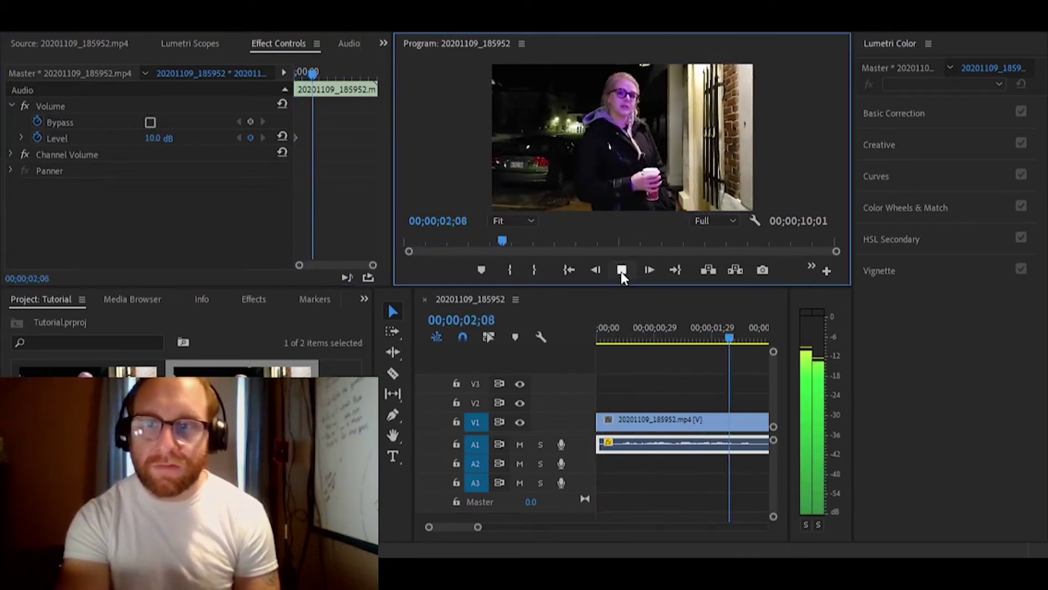
click(620, 269)
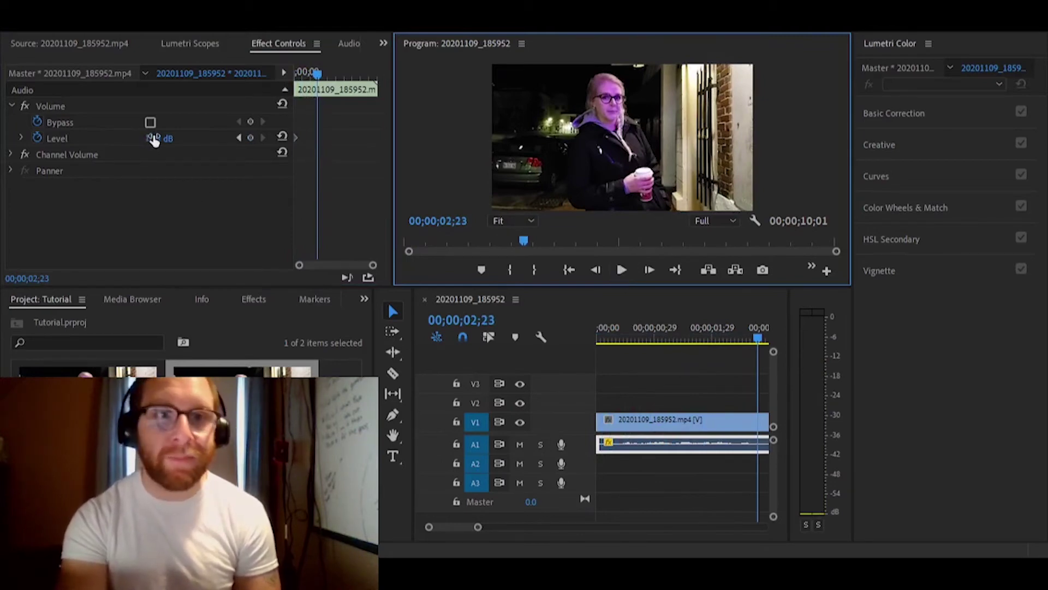
click(572, 267)
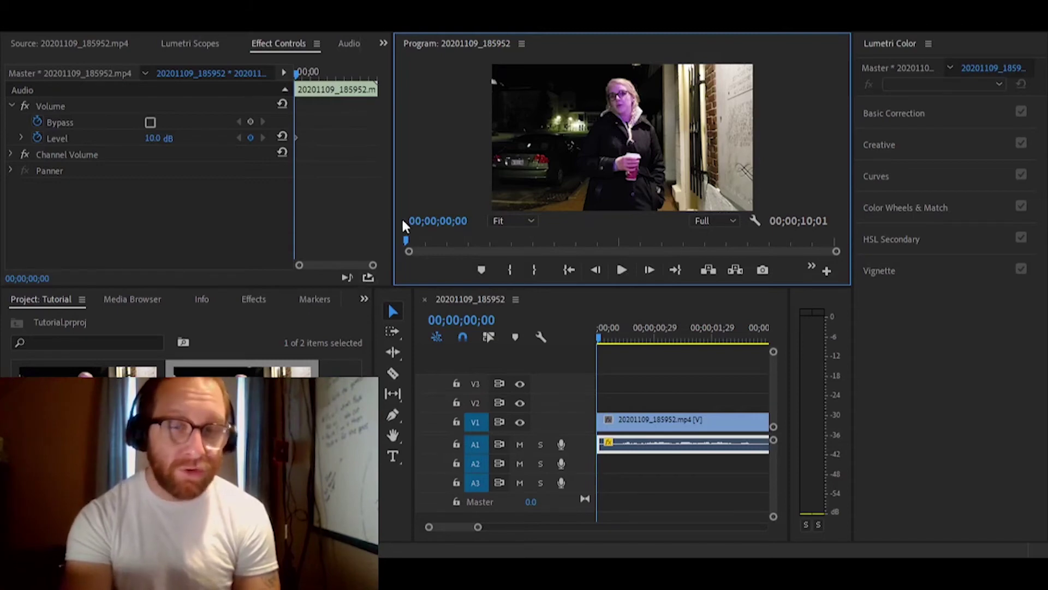
- Find the Mastering effect among the audio effects and apply it to the clip's audio on track A1
click(362, 296)
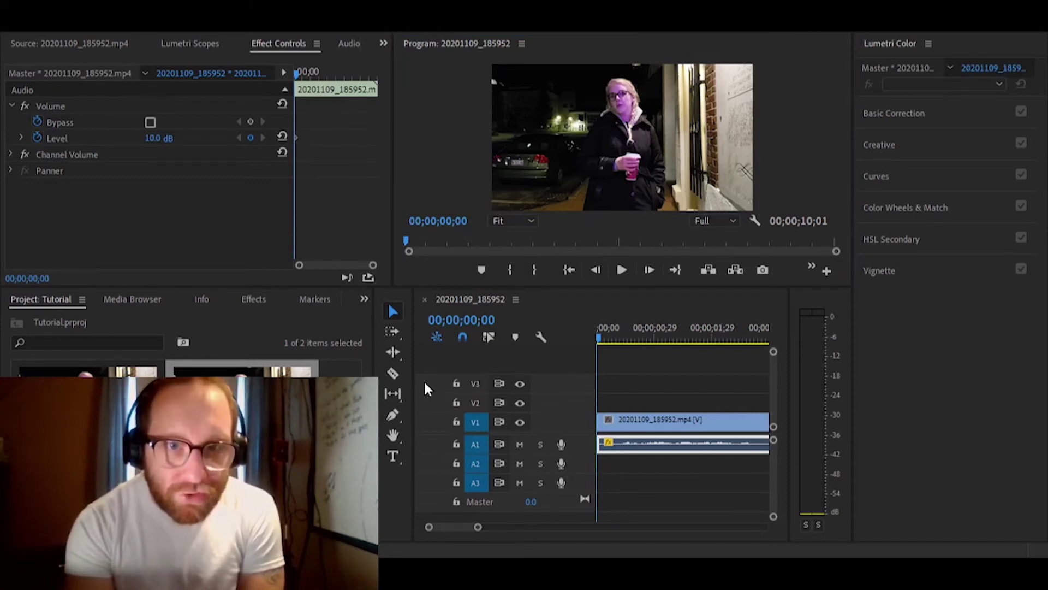
key(shift+7)
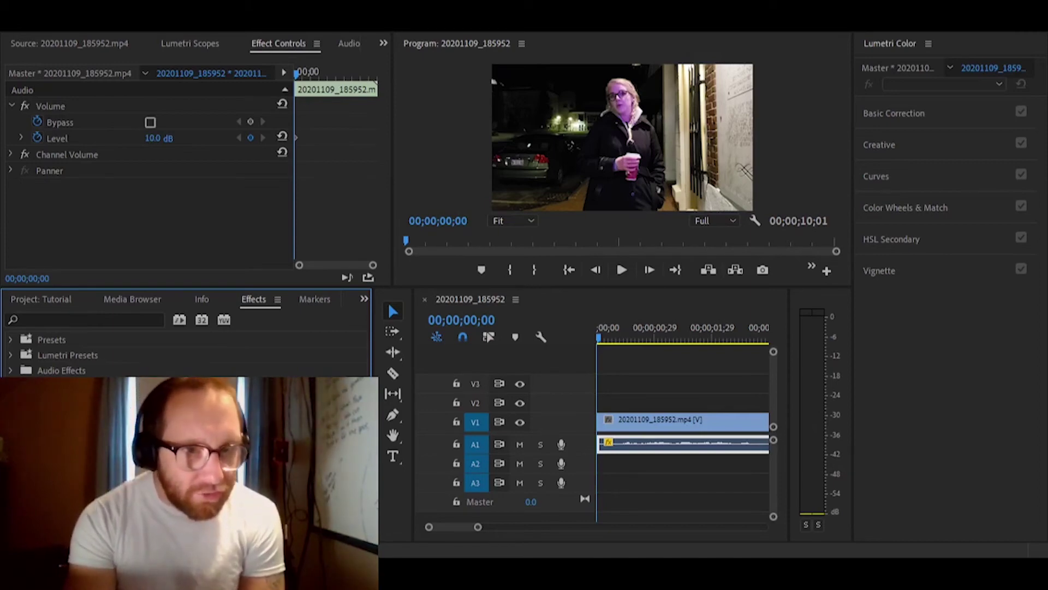
click(11, 371)
scroll(110, 355, down, 5)
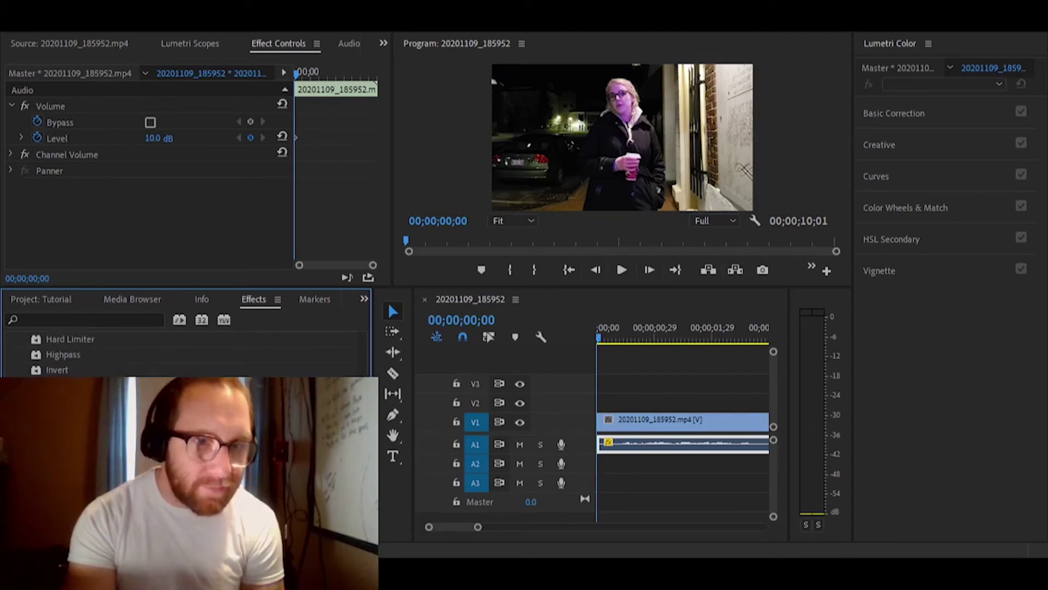
scroll(185, 354, down, 4)
scroll(74, 366, up, 2)
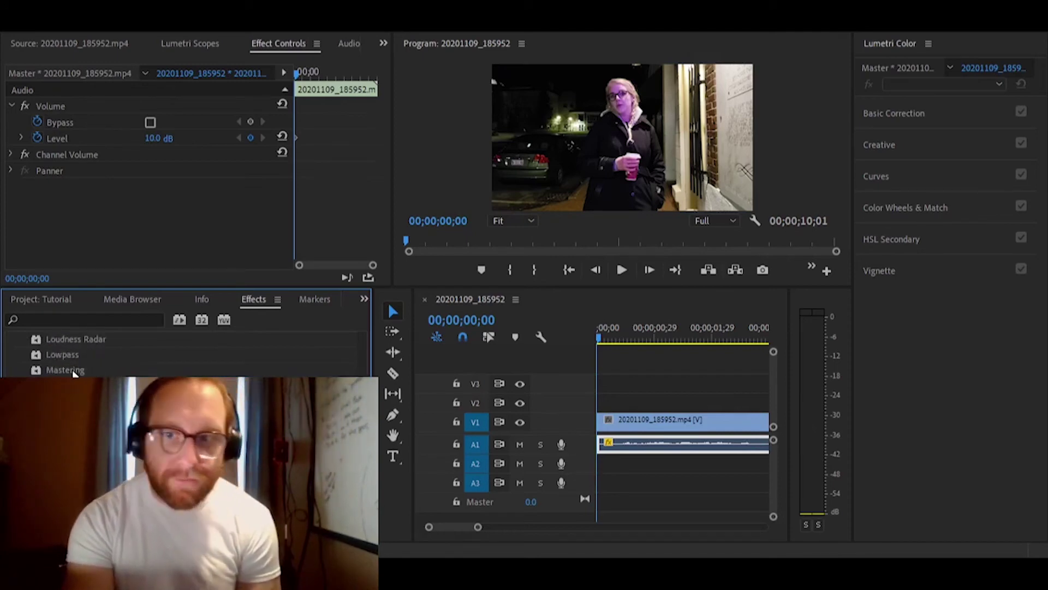
click(74, 370)
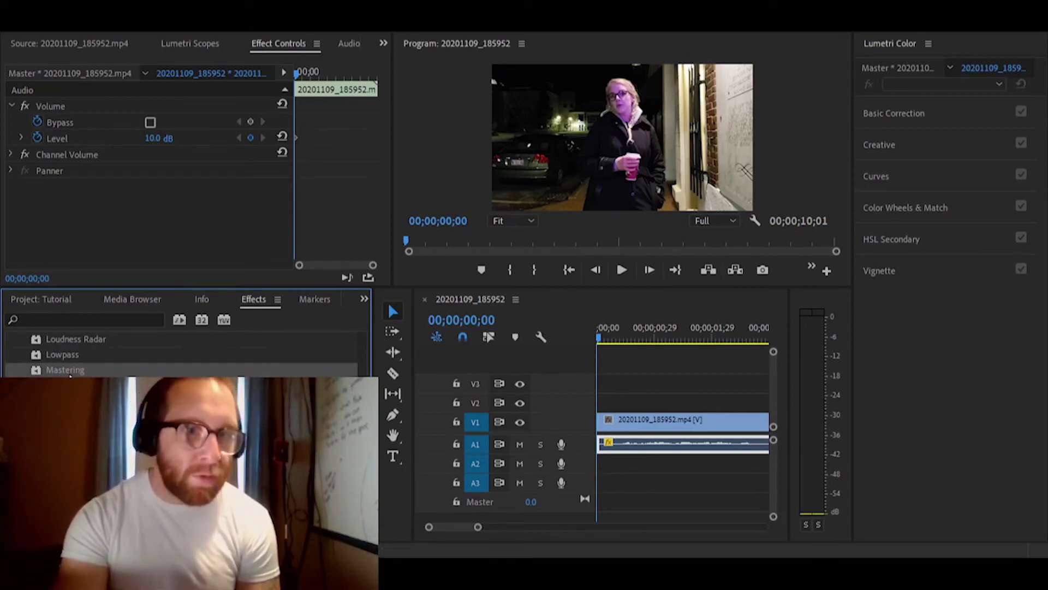
drag(70, 376, 624, 448)
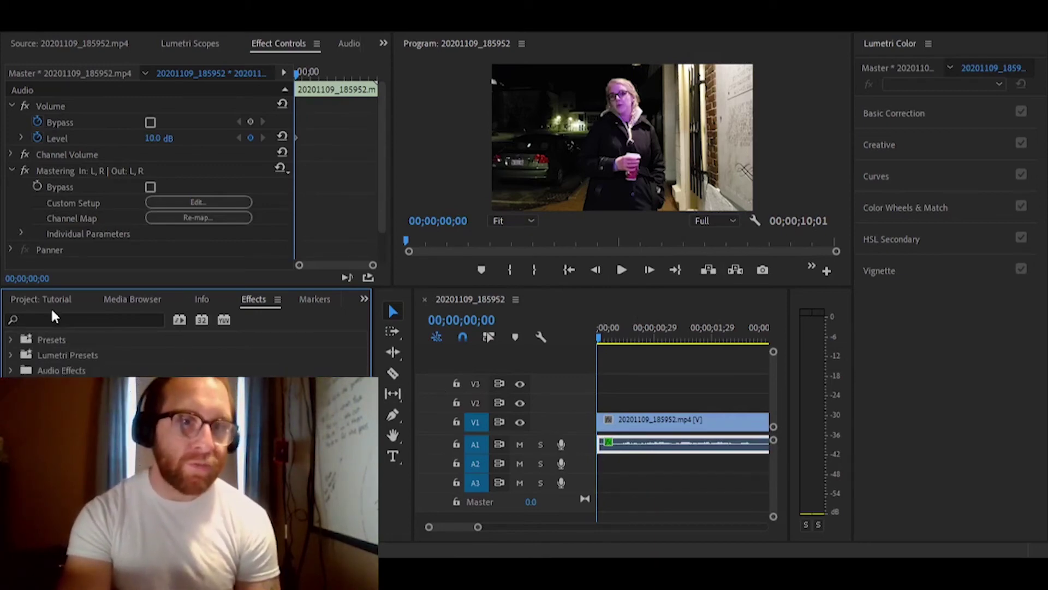
click(83, 319)
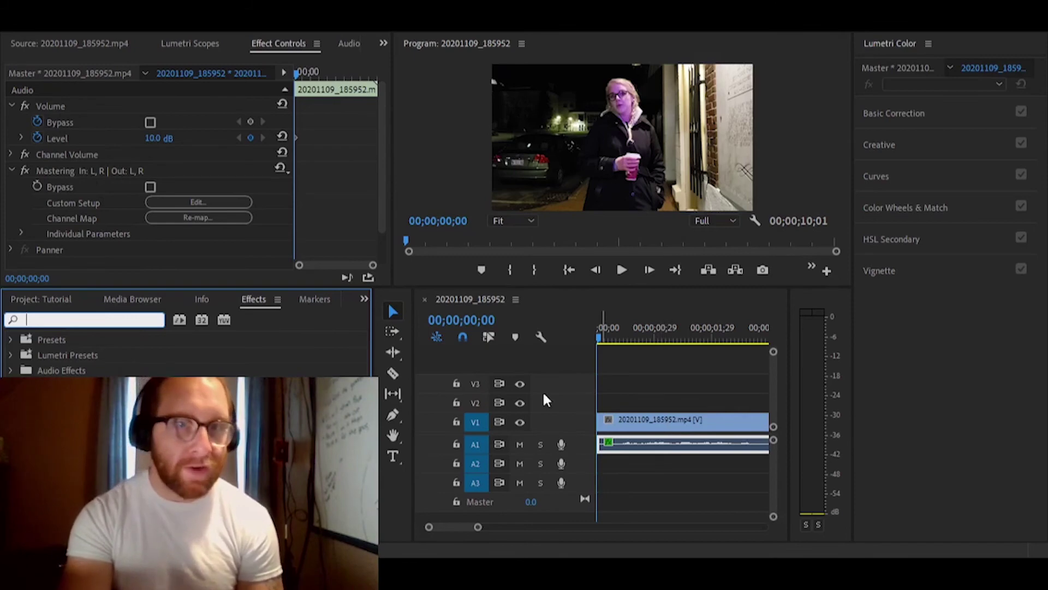
- Open the Mastering effect's custom setup, play the sequence from its start to hear the effect, and select Mastering in the audio's effects
click(220, 201)
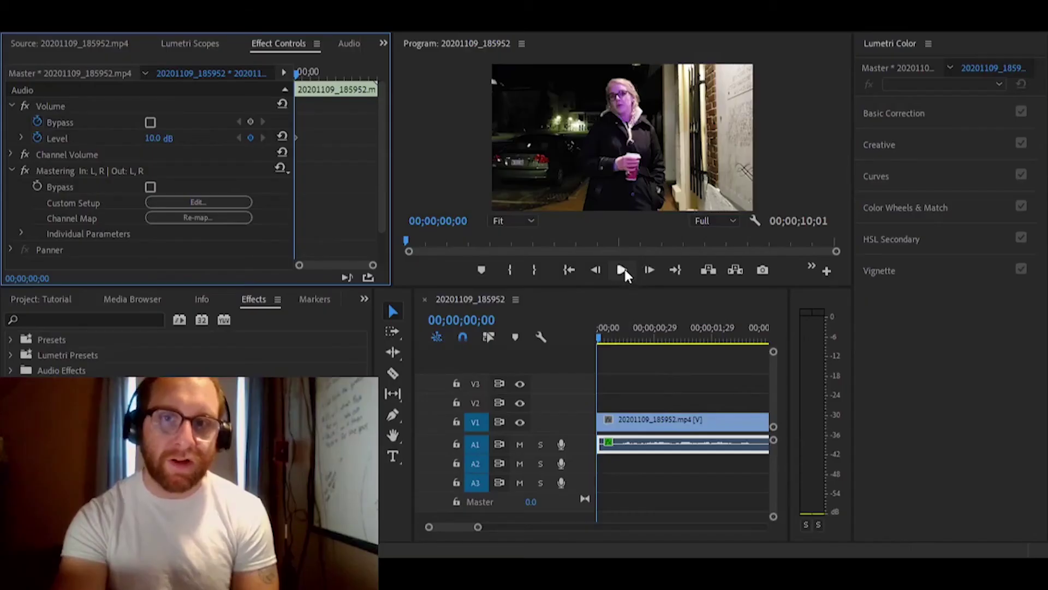
click(623, 269)
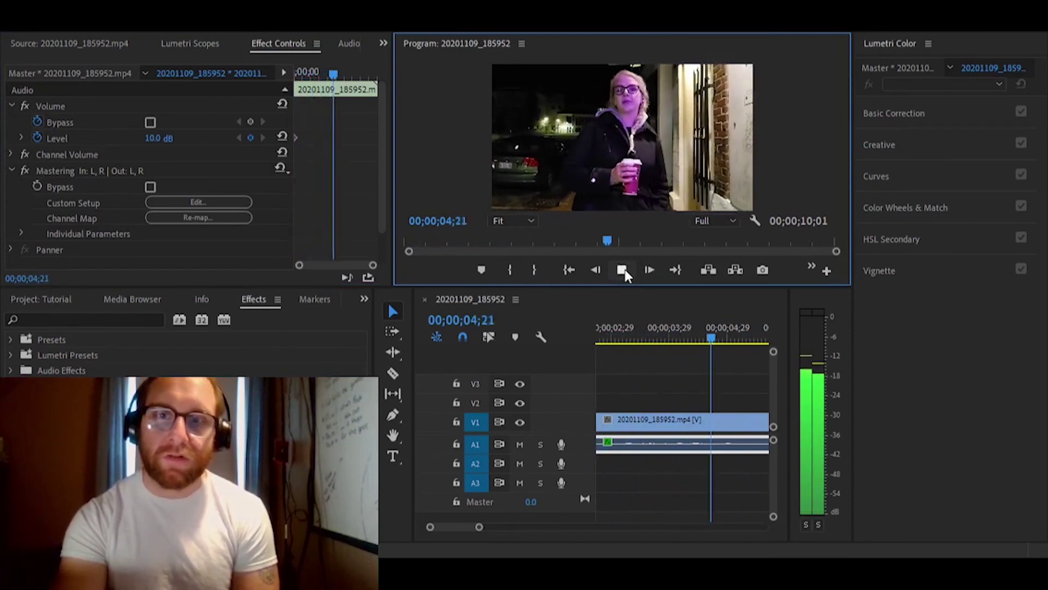
click(622, 270)
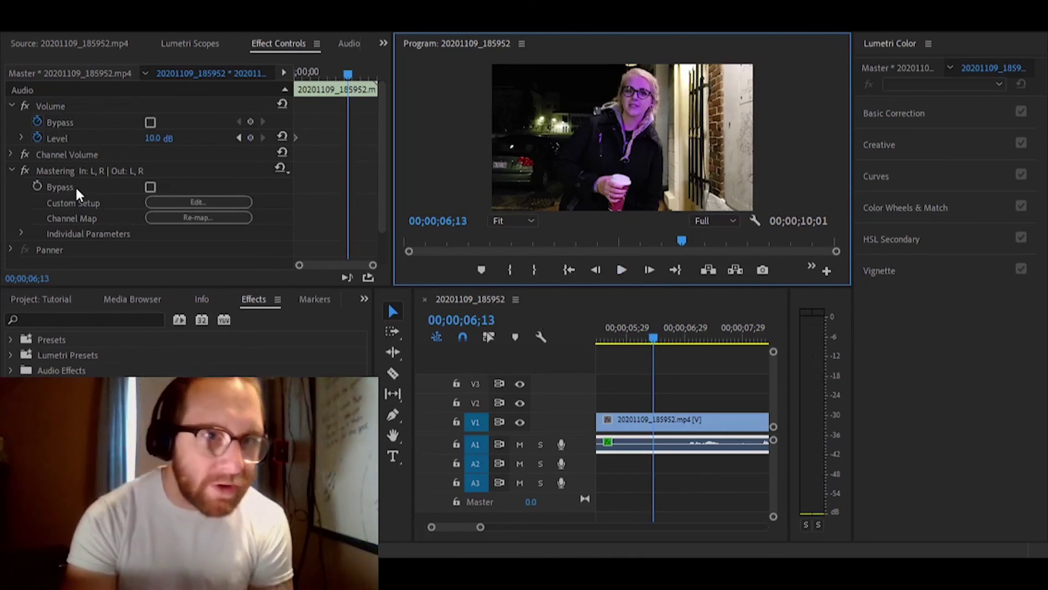
click(51, 169)
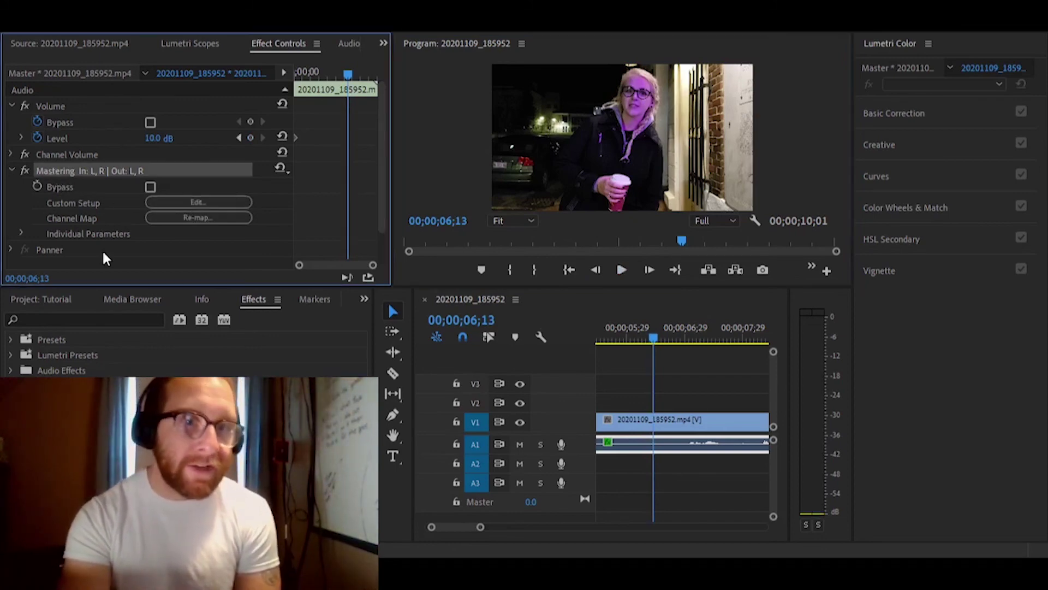
- Remove the Mastering effect from the clip's audio and play the first seconds of the sequence from its start to compare the sound
key(Delete)
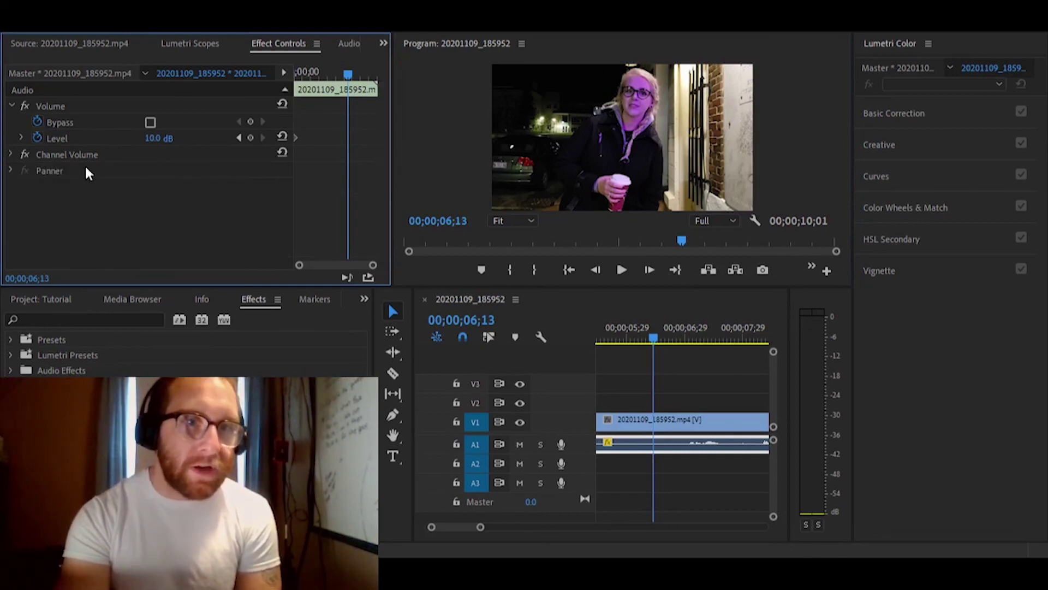
click(568, 269)
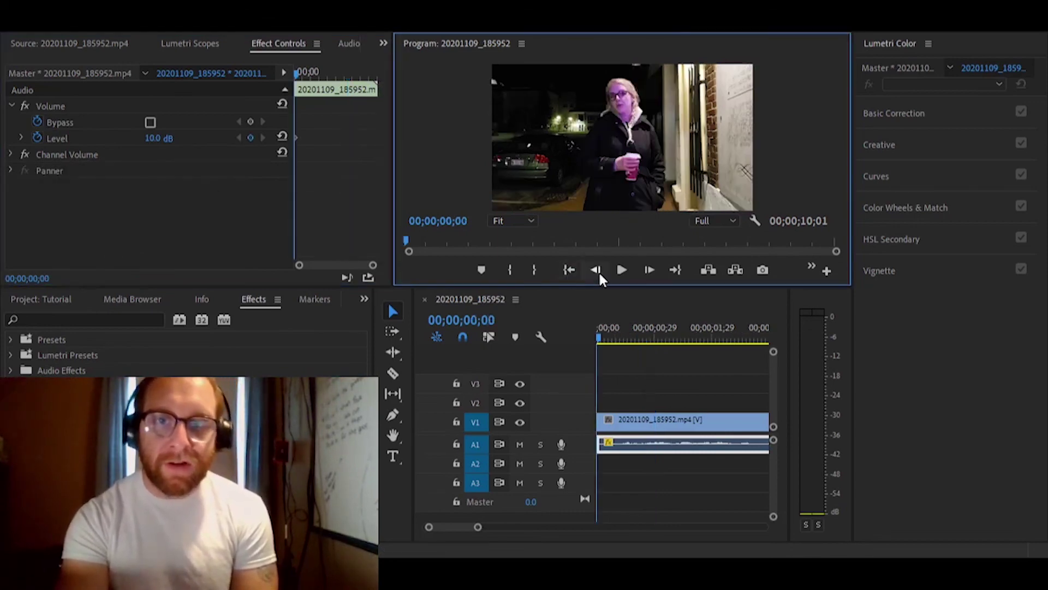
click(620, 276)
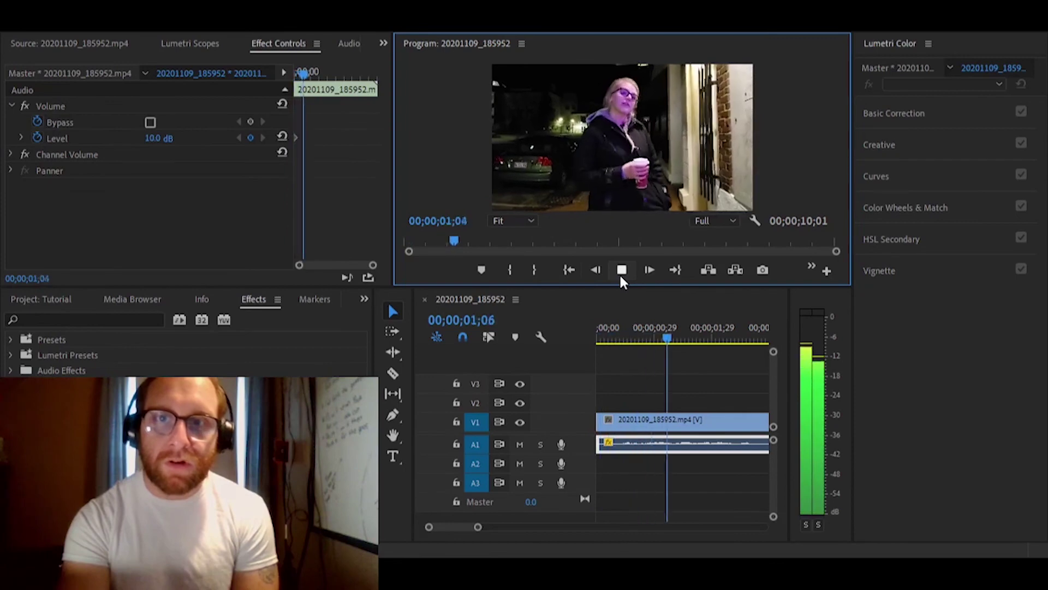
click(621, 276)
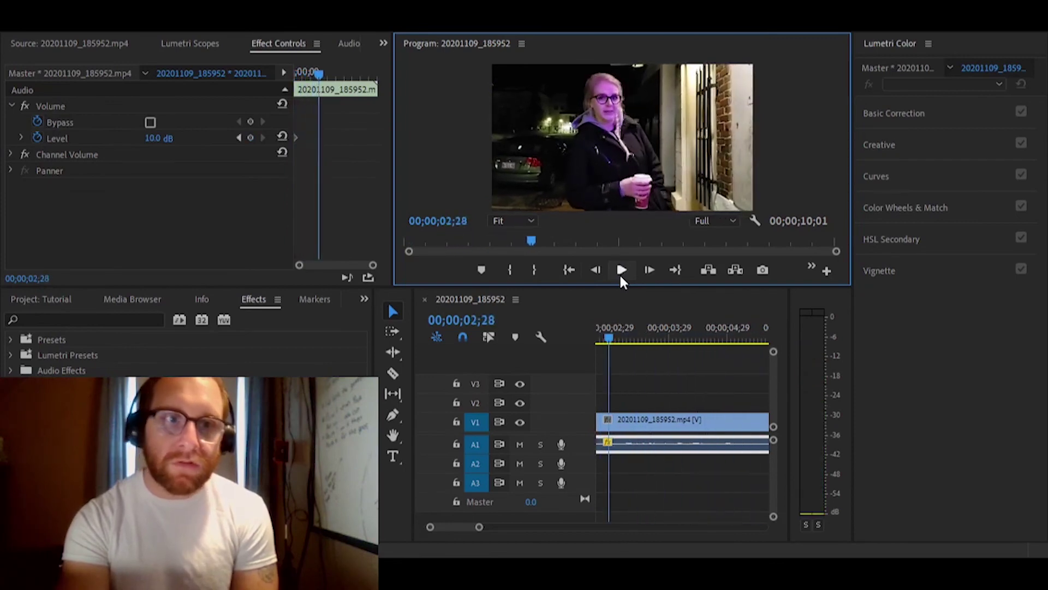
- Find the Mastering effect again, reapply it to the clip's audio on track A1, and continue playback to hear the difference
click(82, 319)
text(mas)
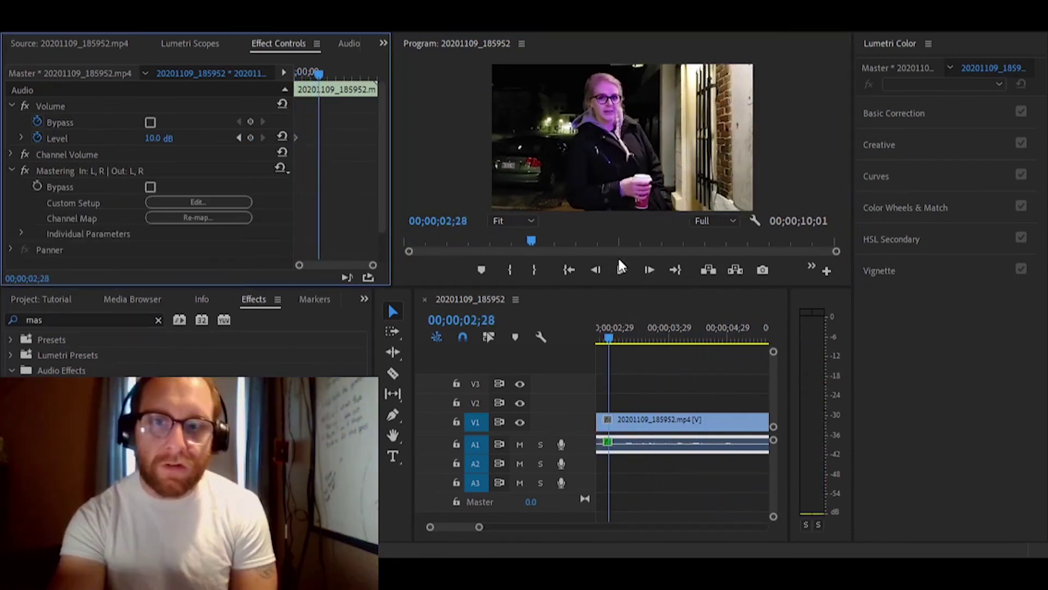
click(623, 268)
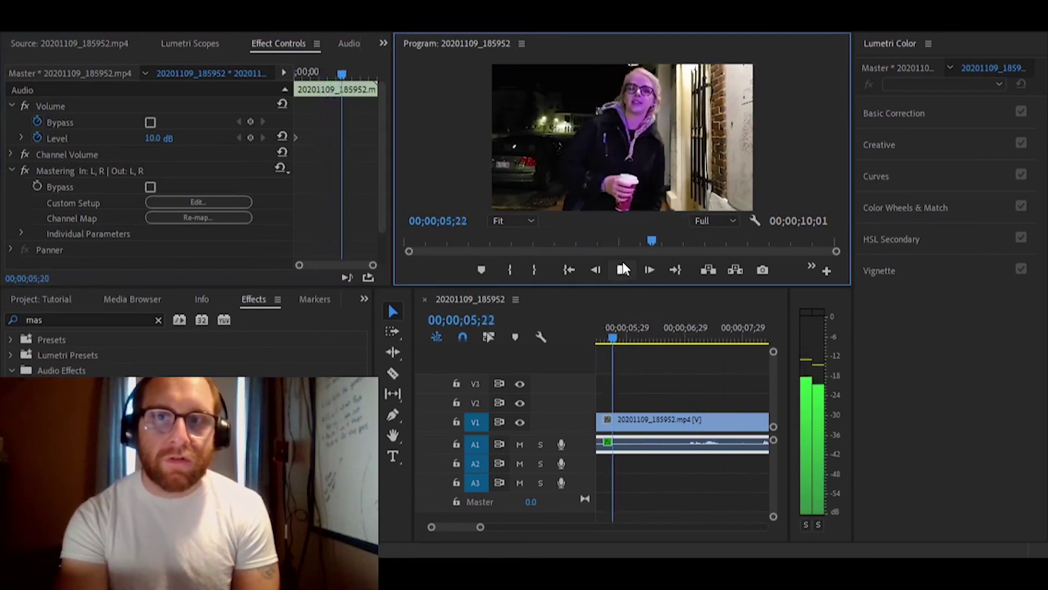
click(624, 265)
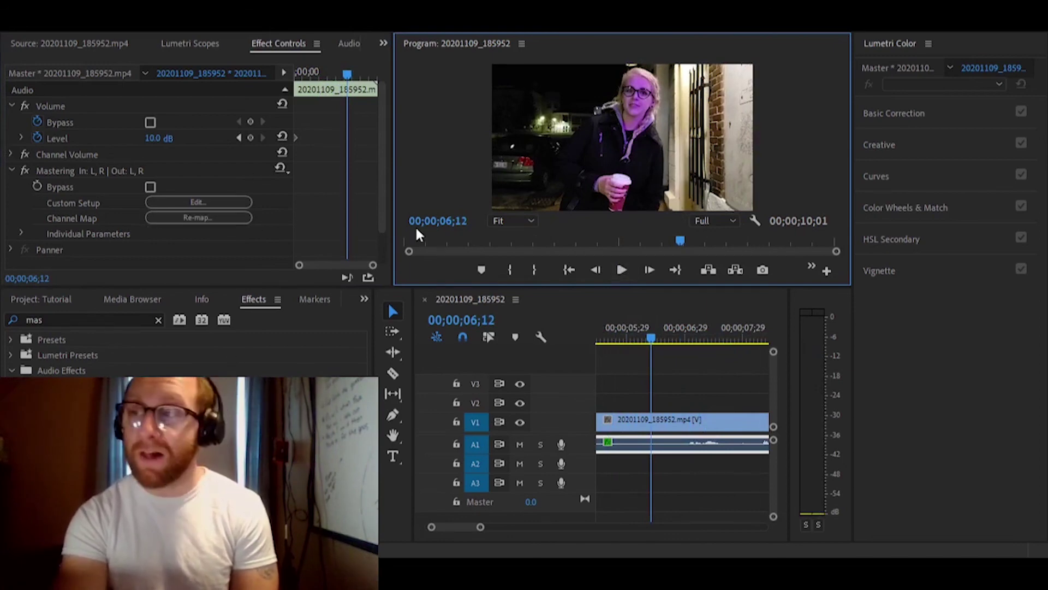
- Show the media items of the Tutorial project
click(27, 301)
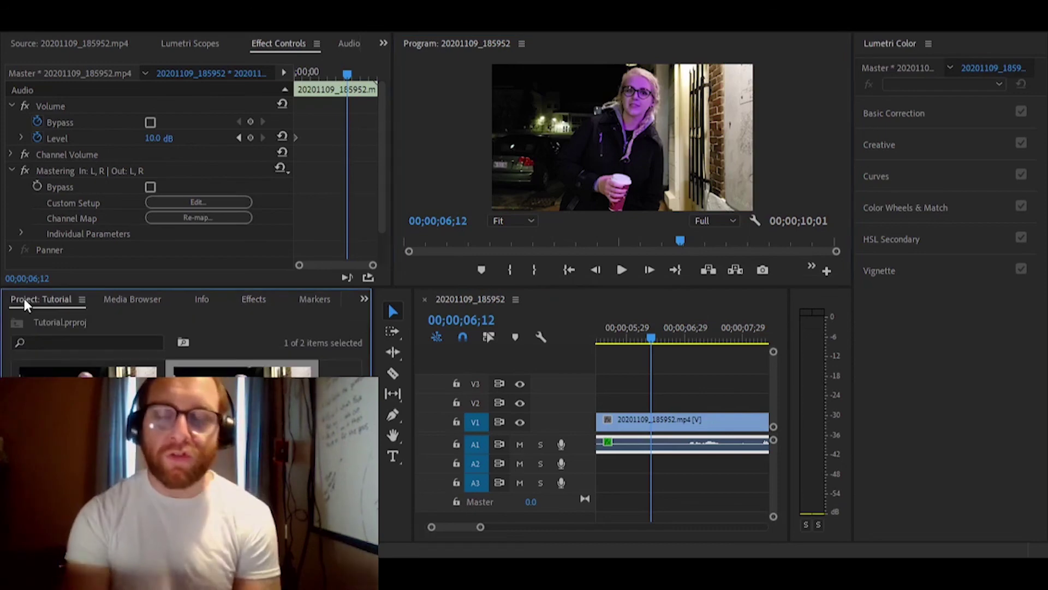